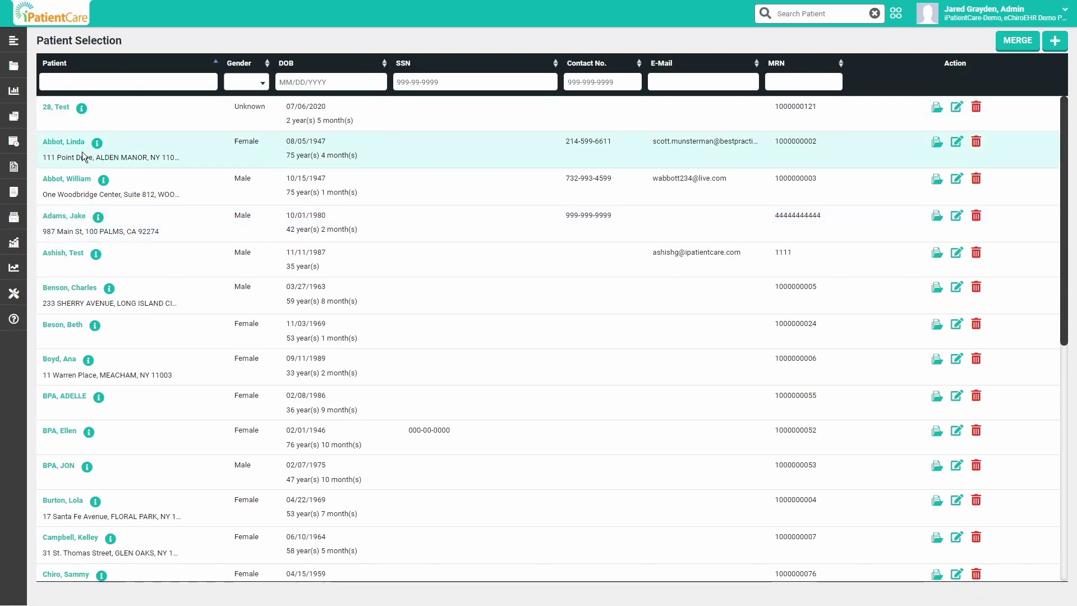
- Open the fourth listed patient's 12/07/2022 Default Note and review its Problem/Dx entries and Spinal Manipulation procedure
{"action": "left_click", "coordinate": [189, 227]}
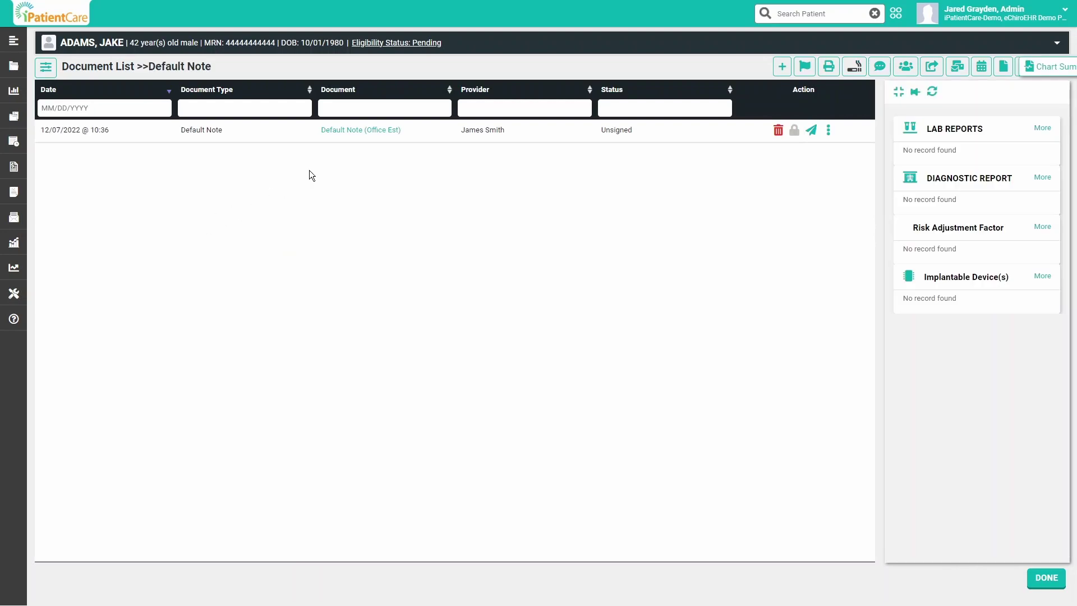
{"action": "left_click", "coordinate": [353, 131]}
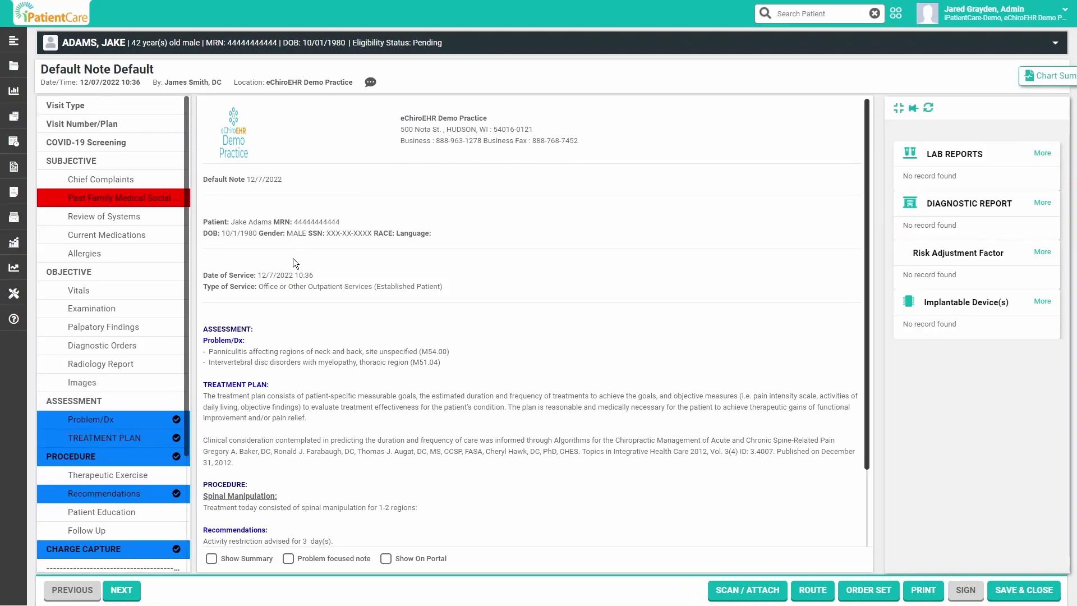
{"action": "left_click", "coordinate": [108, 421]}
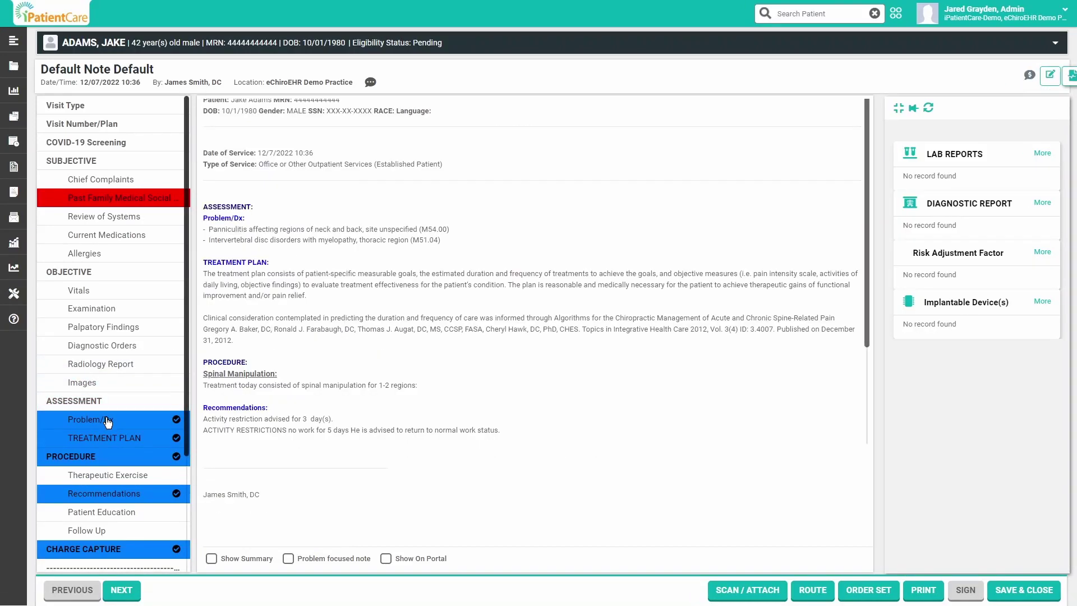
{"action": "left_click", "coordinate": [95, 421]}
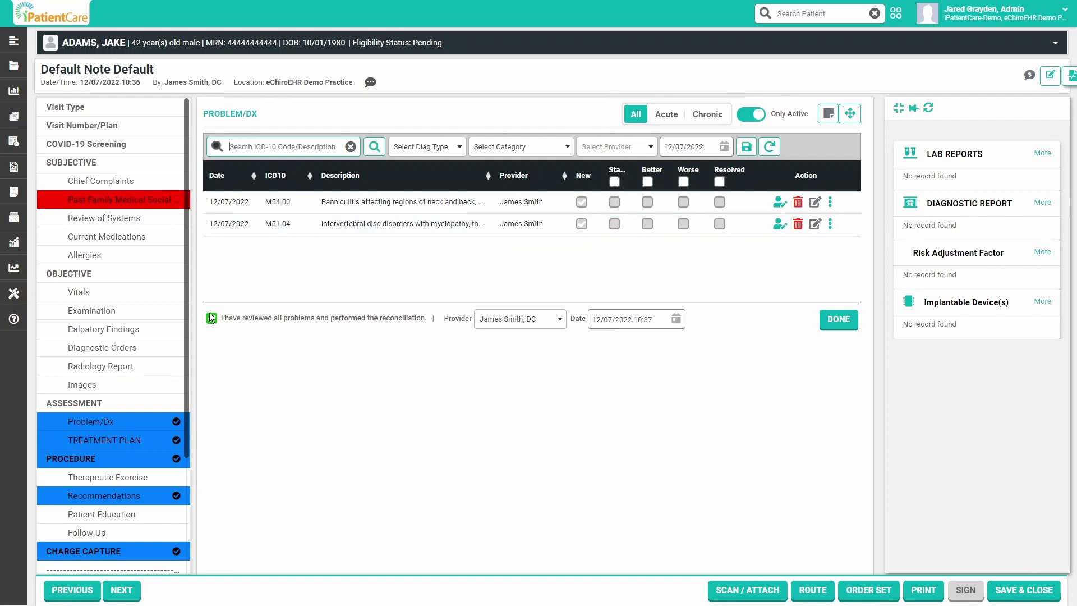
{"action": "left_click", "coordinate": [94, 461]}
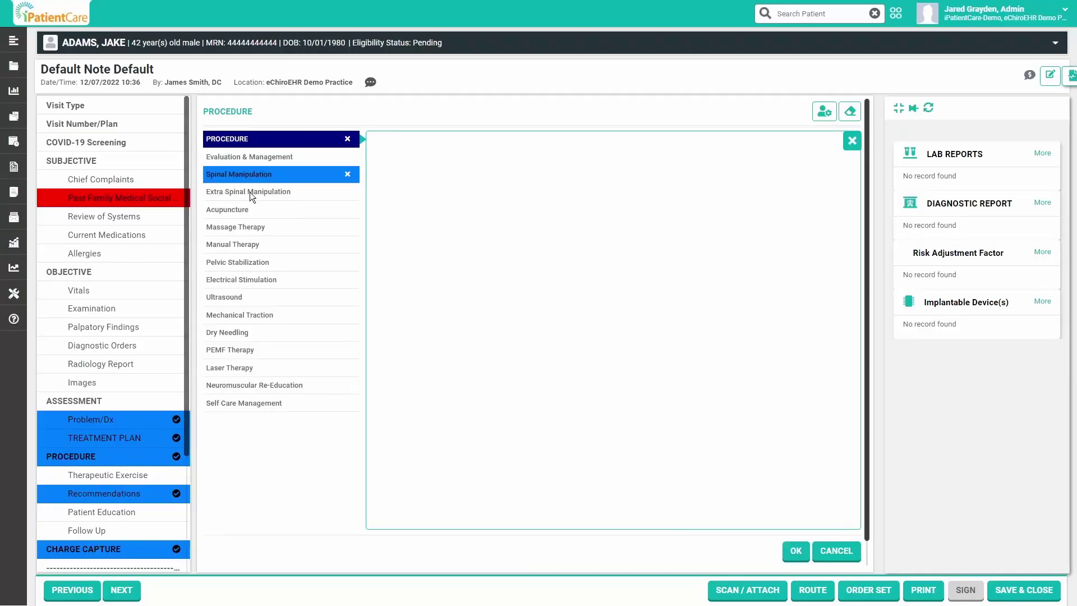
{"action": "left_click", "coordinate": [250, 174]}
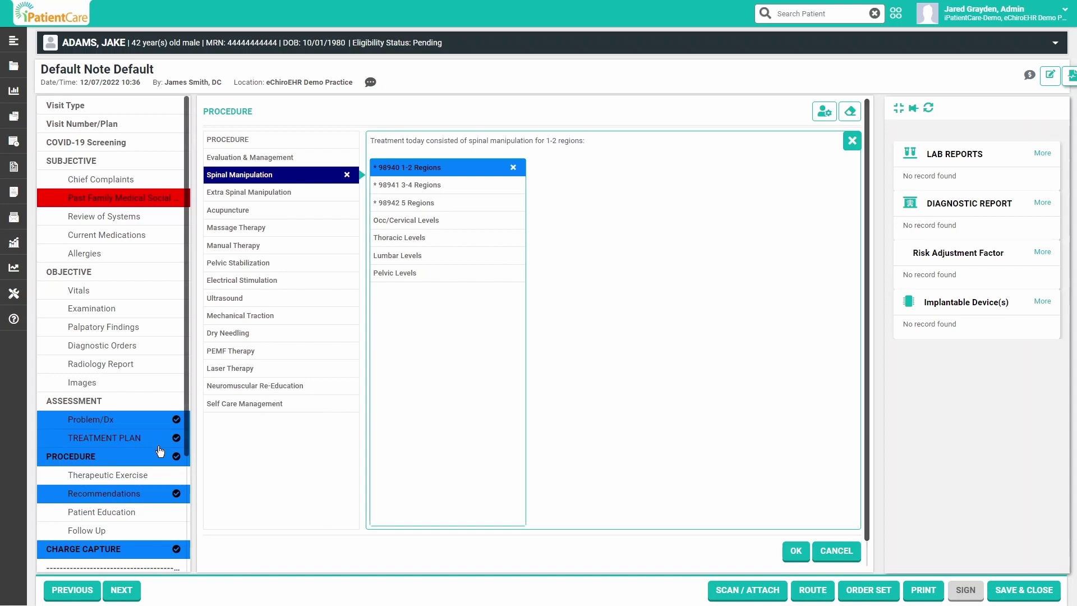
- Extract the suggested CPT code 98940 from the note's procedure into its Charge Capture section
{"action": "scroll", "coordinate": [121, 461], "scroll_direction": "down", "scroll_amount": 3}
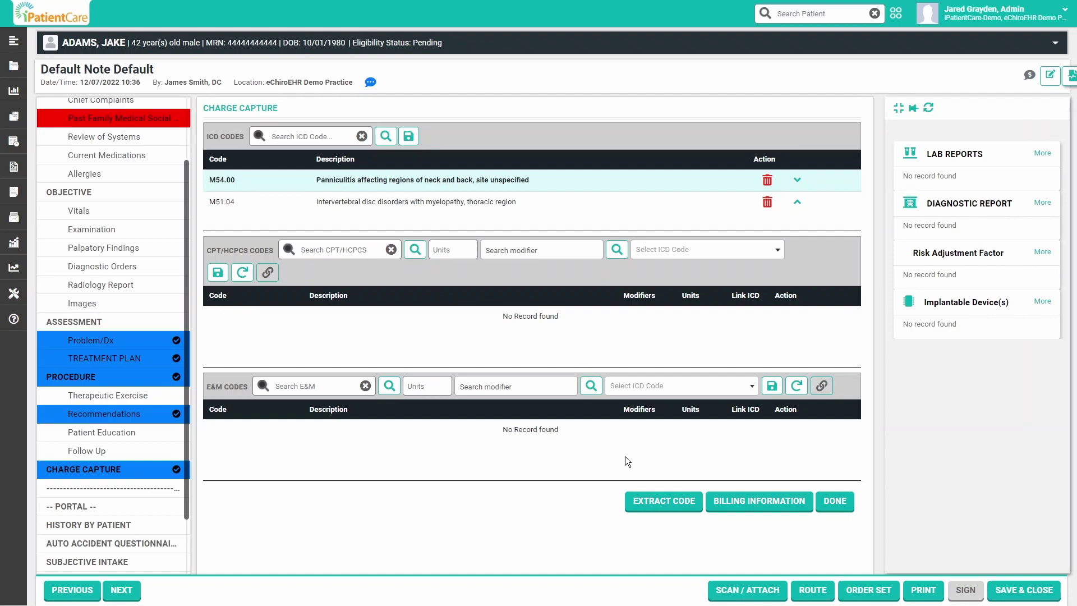
{"action": "left_click", "coordinate": [664, 514]}
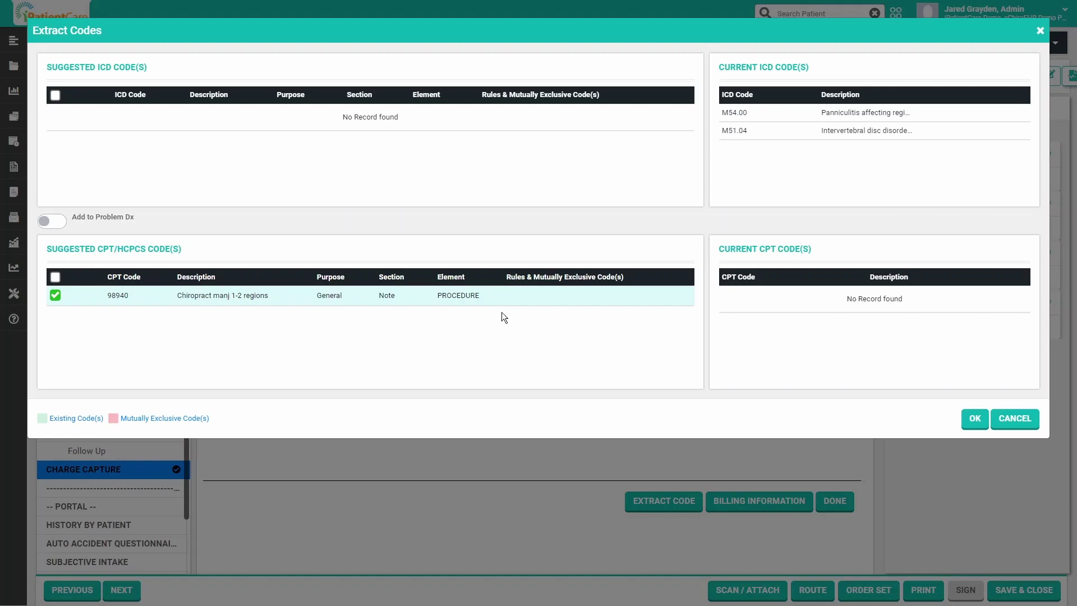
{"action": "left_click", "coordinate": [974, 418]}
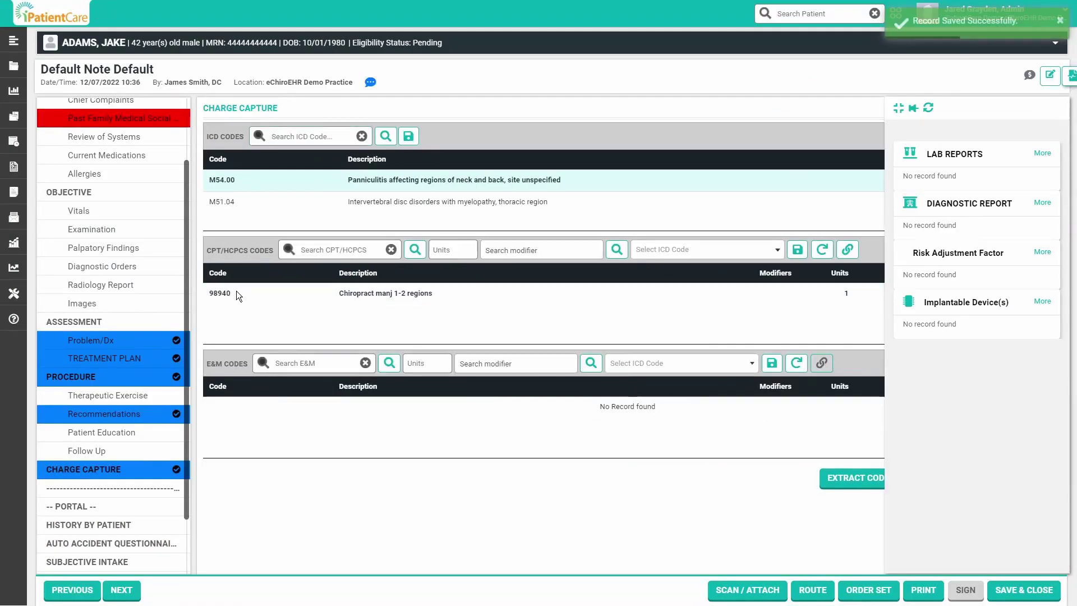
- Link CPT code 98940 to ICD codes M54.00 and M51.04, and save and close the note
{"action": "left_click", "coordinate": [294, 293]}
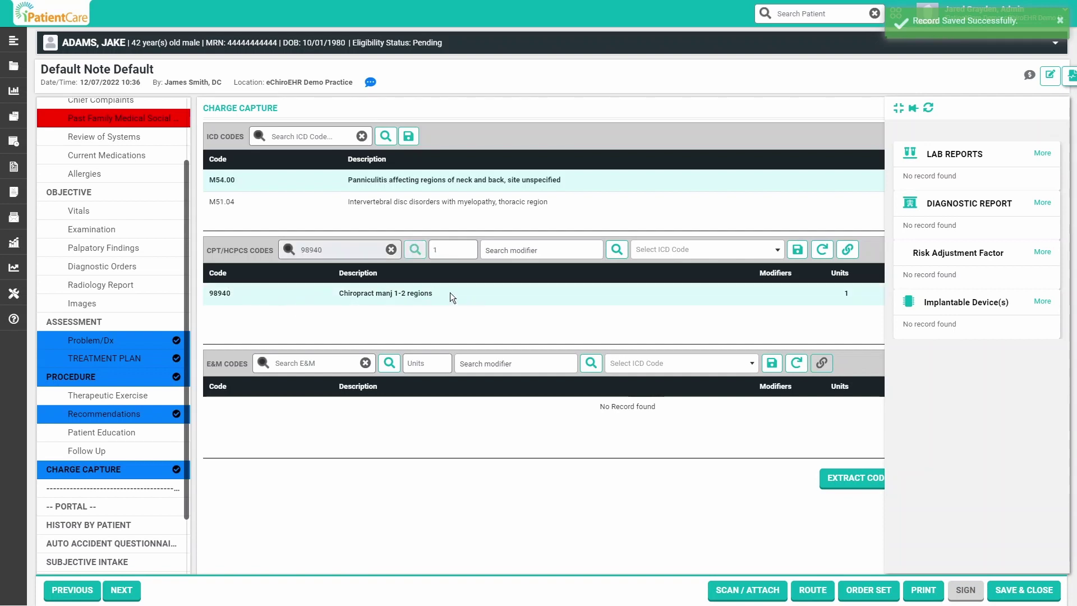
{"action": "left_click", "coordinate": [638, 252]}
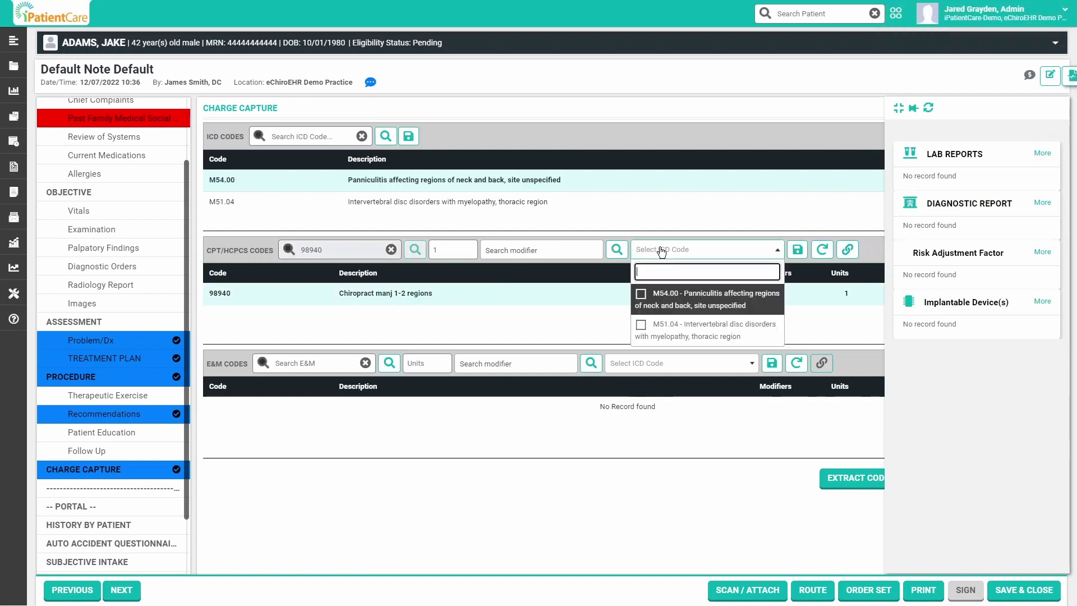
{"action": "left_click", "coordinate": [641, 298]}
{"action": "left_click", "coordinate": [641, 325]}
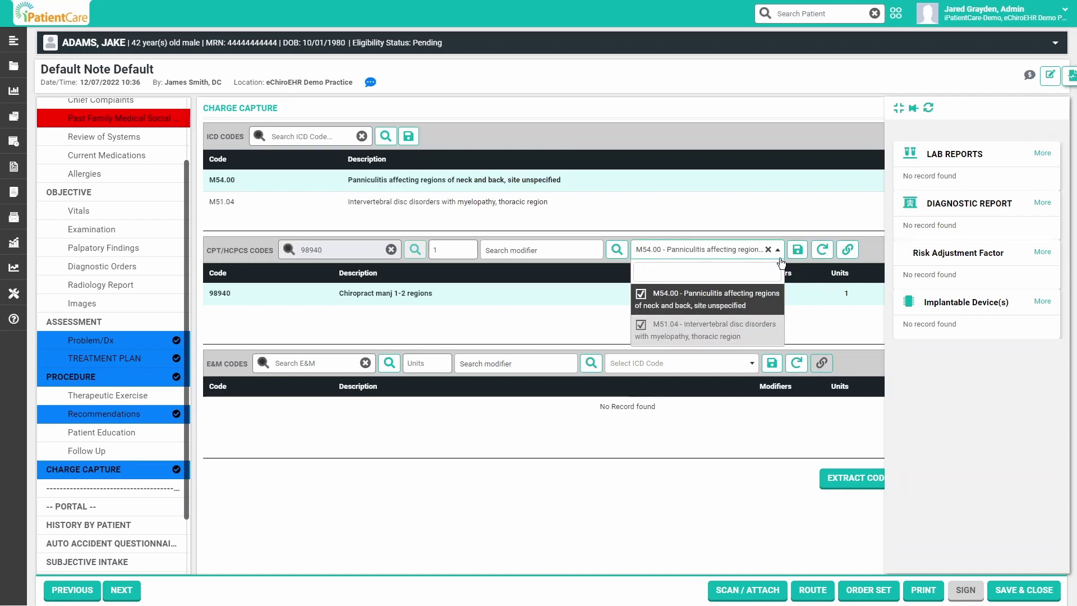
{"action": "left_click", "coordinate": [797, 251]}
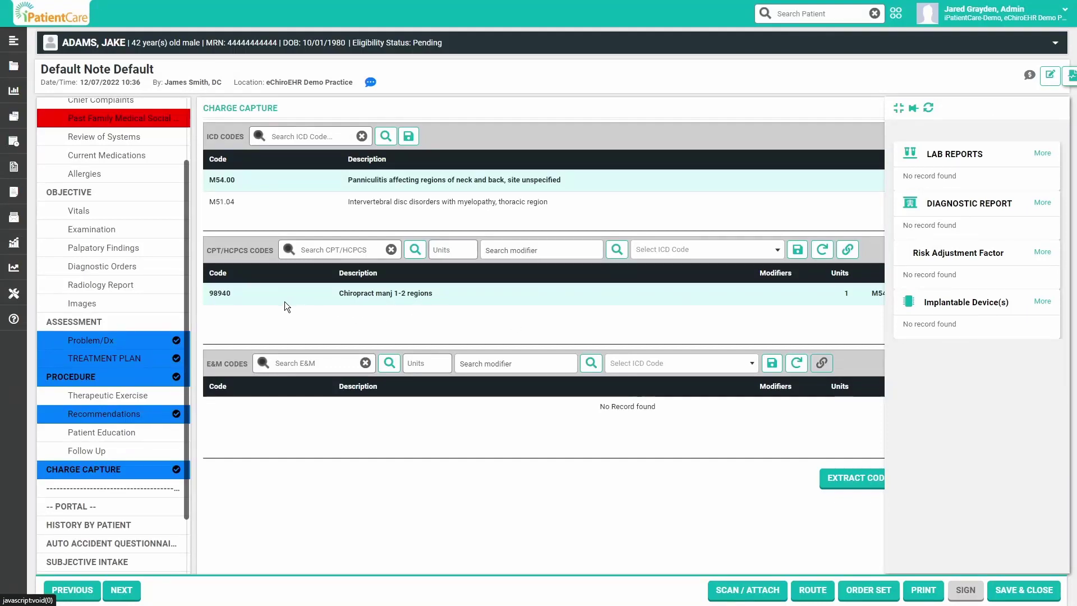
{"action": "left_click", "coordinate": [270, 294]}
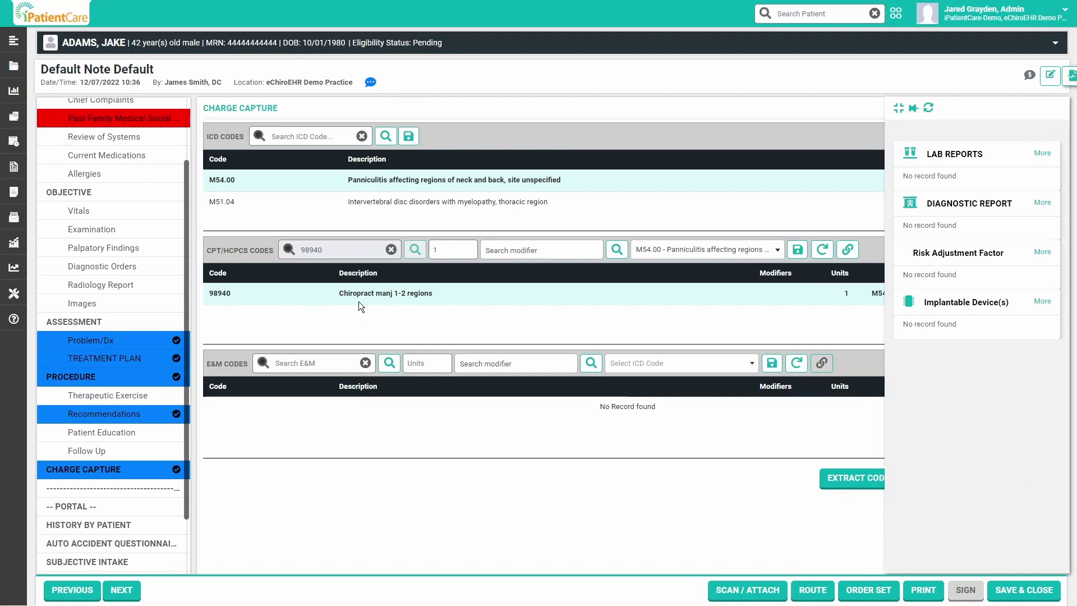
{"action": "left_click", "coordinate": [1047, 593]}
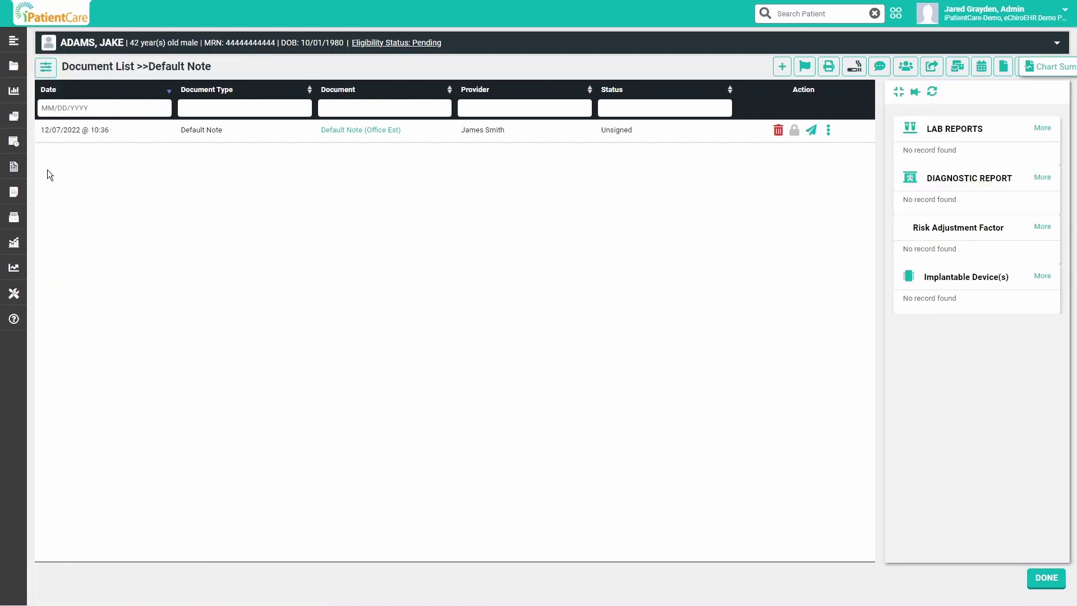
- Open the Patient Account List in the billing section
{"action": "mouse_move", "coordinate": [26, 166]}
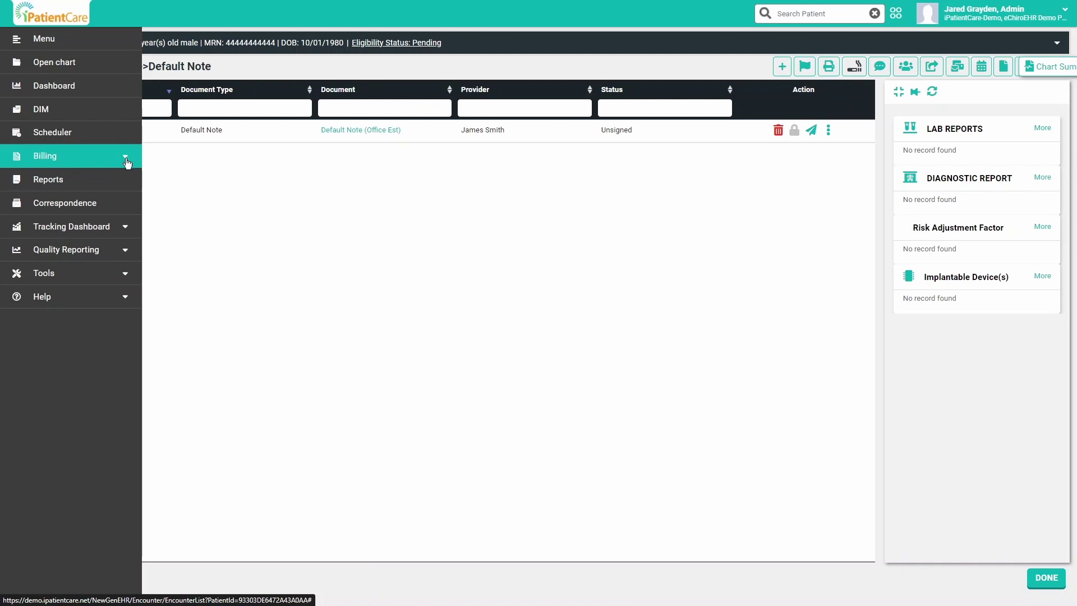
{"action": "left_click", "coordinate": [125, 159]}
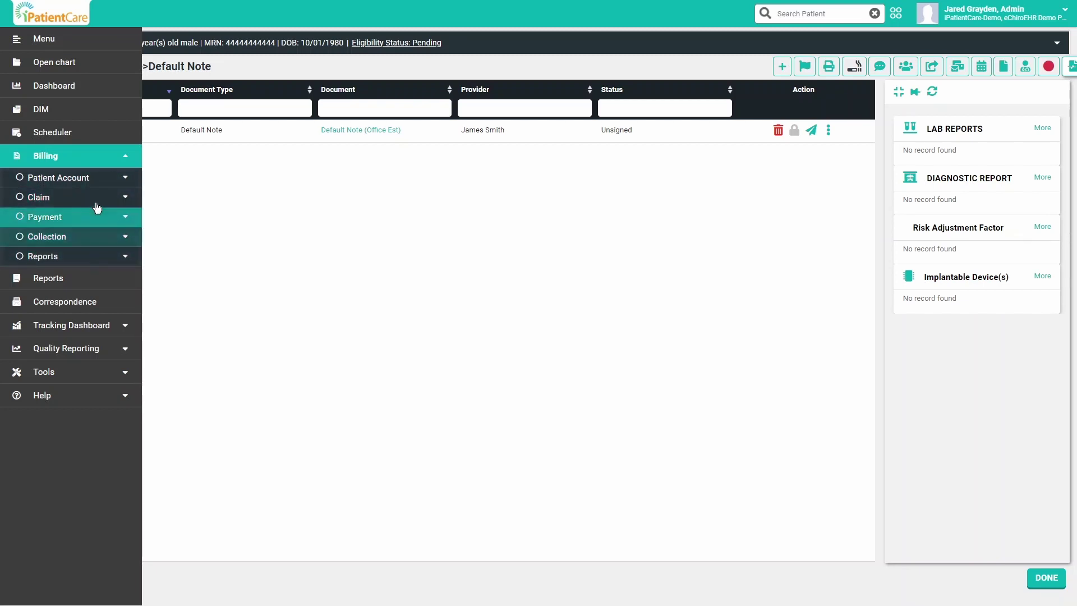
{"action": "left_click", "coordinate": [98, 184]}
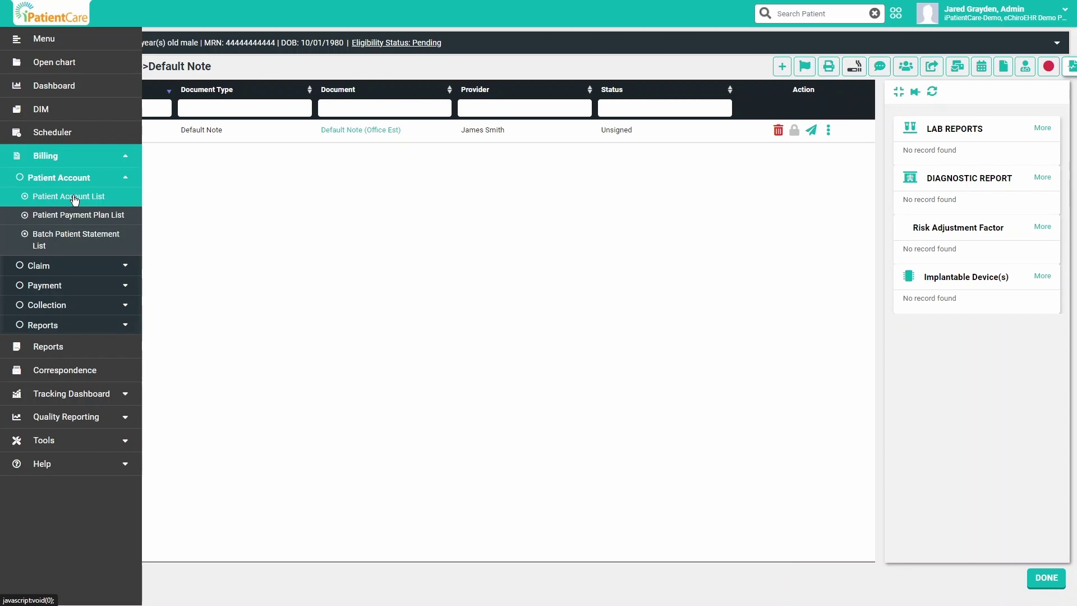
{"action": "left_click", "coordinate": [75, 200]}
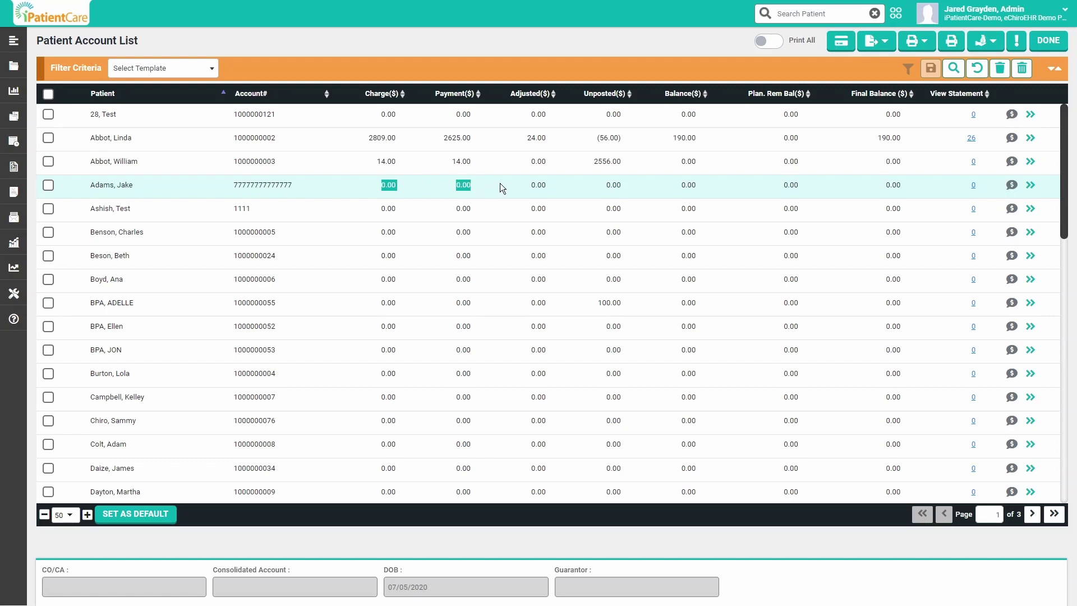
- Examine the same patient's account balances and claim details, and return to the account list
{"action": "left_click_drag", "start_coordinate": [500, 183], "coordinate": [901, 184]}
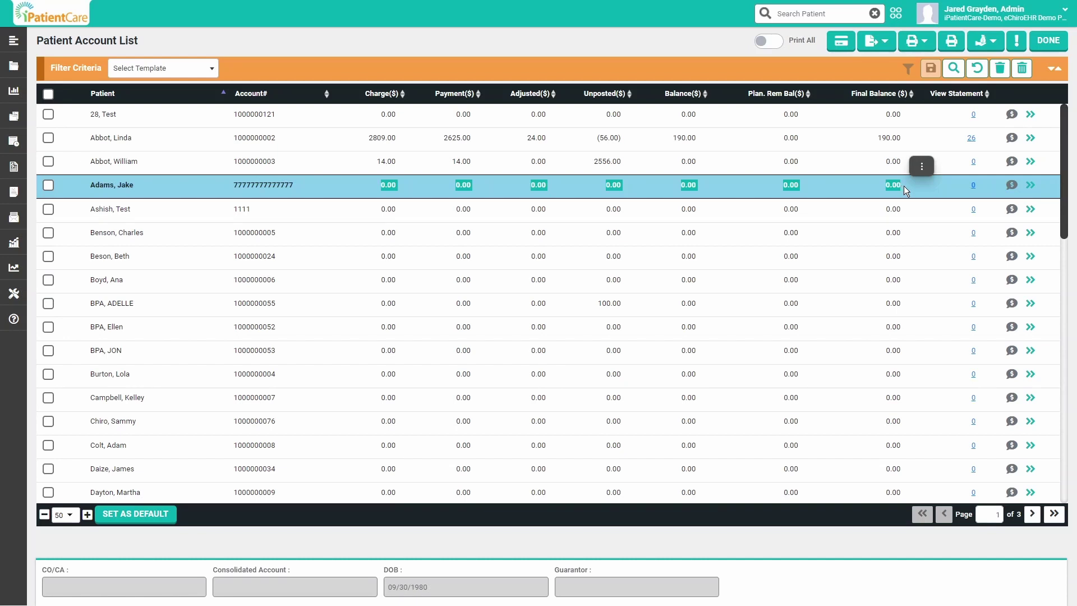
{"action": "left_click", "coordinate": [904, 186]}
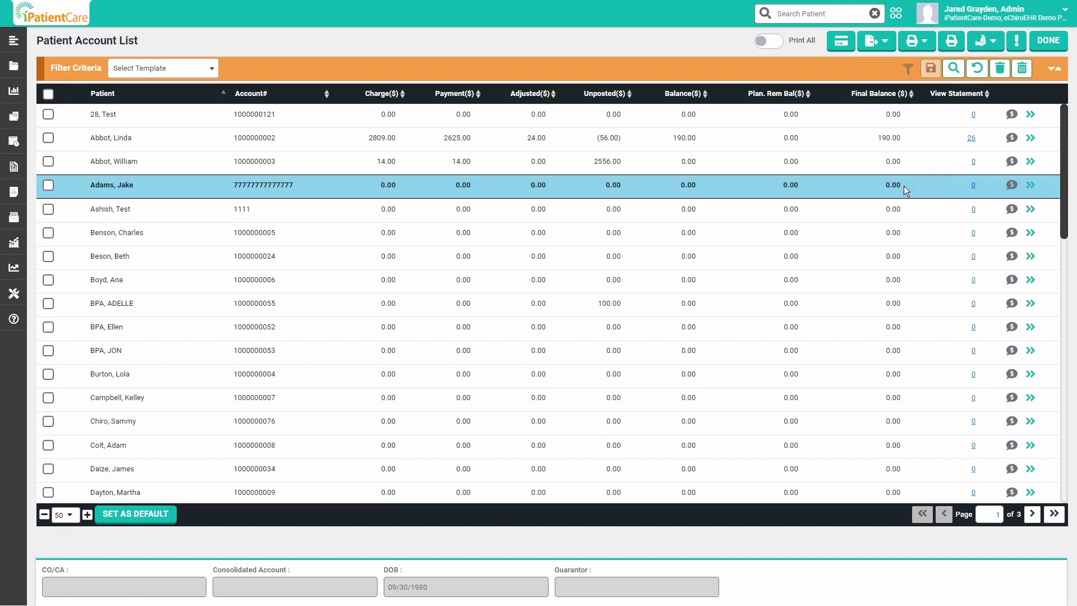
{"action": "left_click", "coordinate": [1031, 187]}
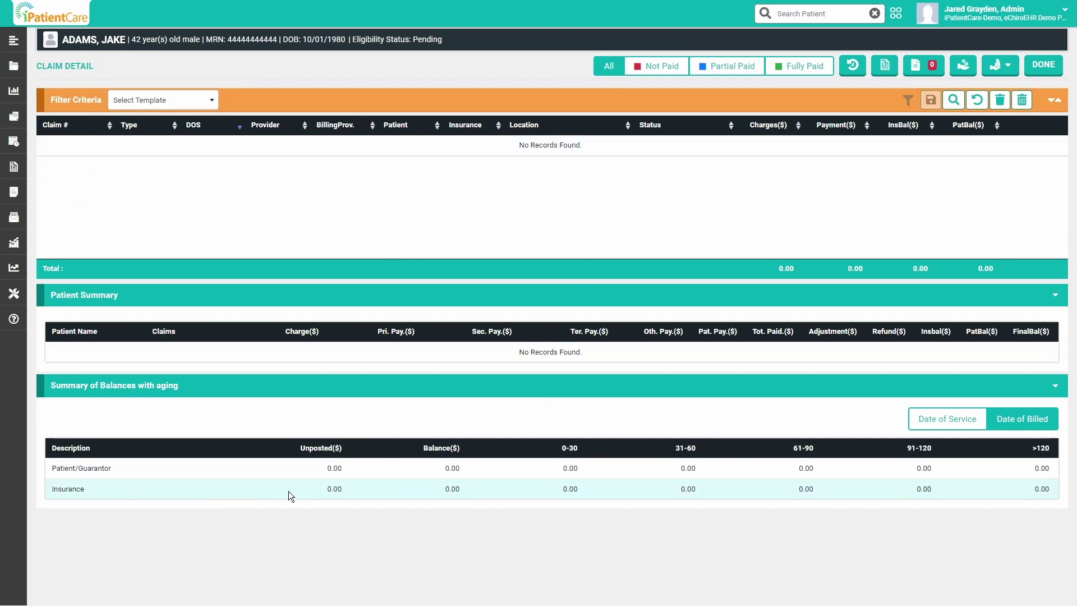
{"action": "left_click", "coordinate": [1045, 66]}
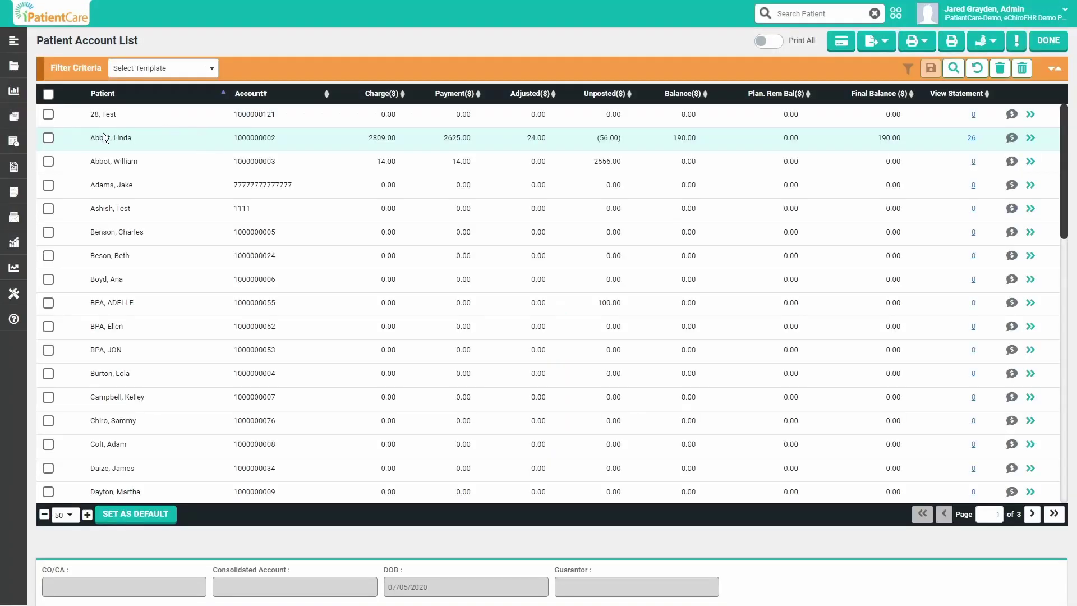
- Open the visit search from the claim Batch List and select the patient's unsigned 12/07/2022 visit
{"action": "mouse_move", "coordinate": [15, 222]}
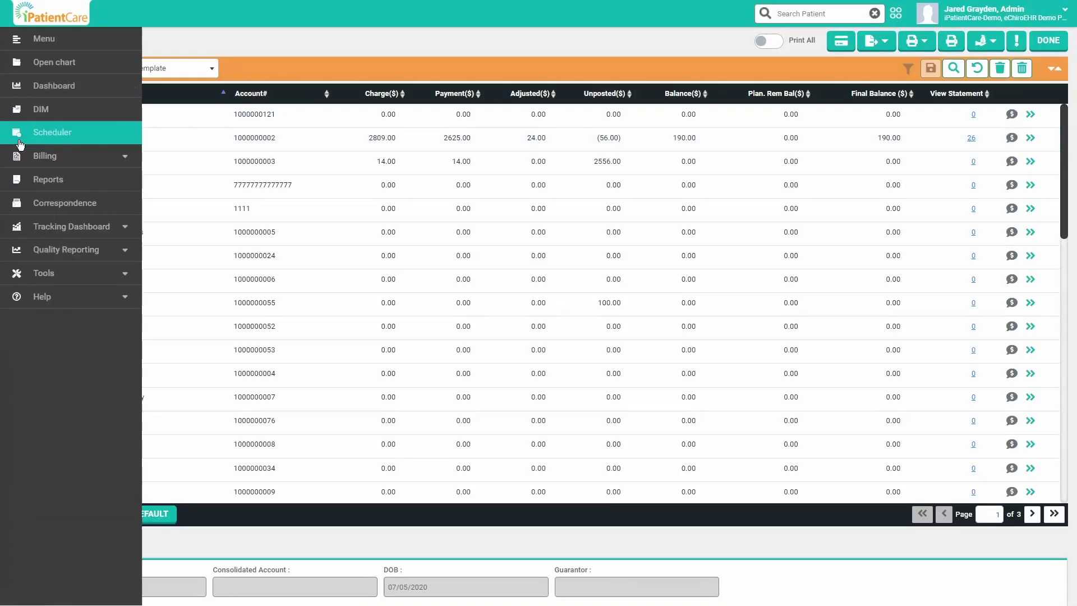
{"action": "left_click", "coordinate": [59, 155]}
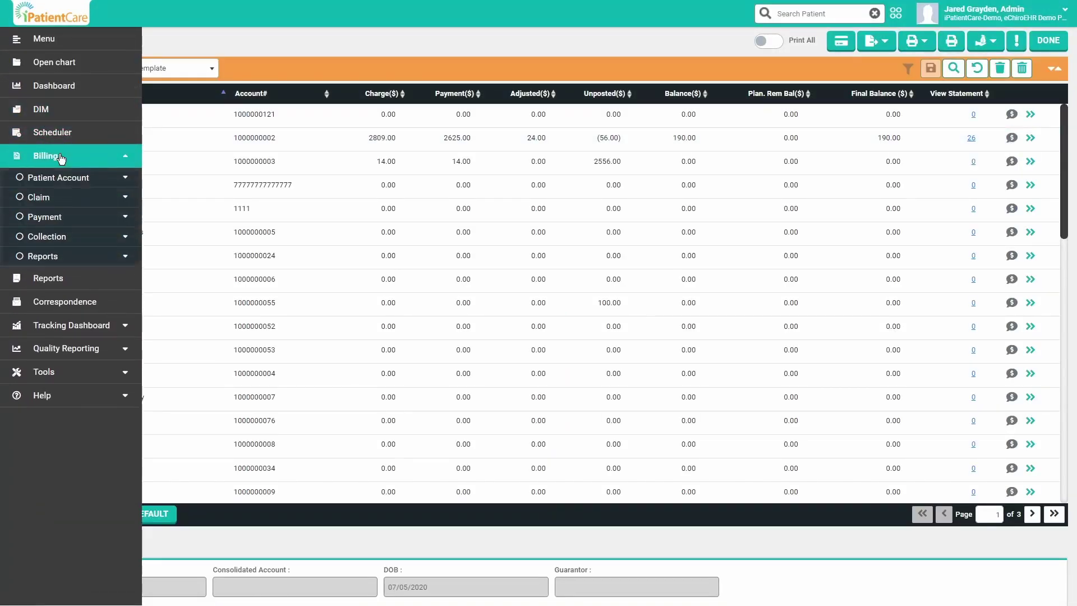
{"action": "left_click", "coordinate": [69, 199]}
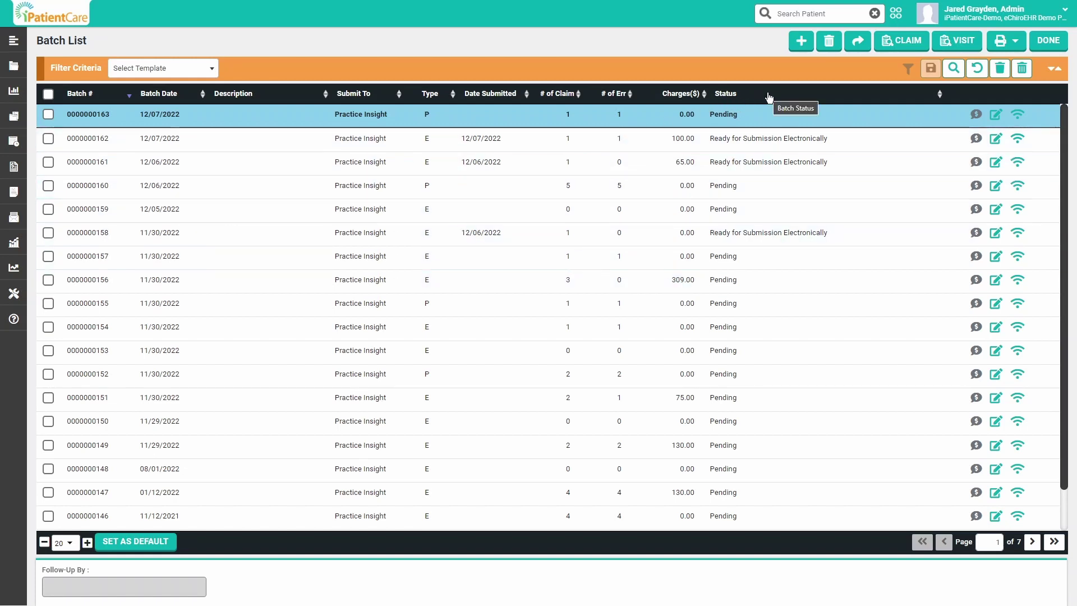
{"action": "left_click", "coordinate": [953, 45]}
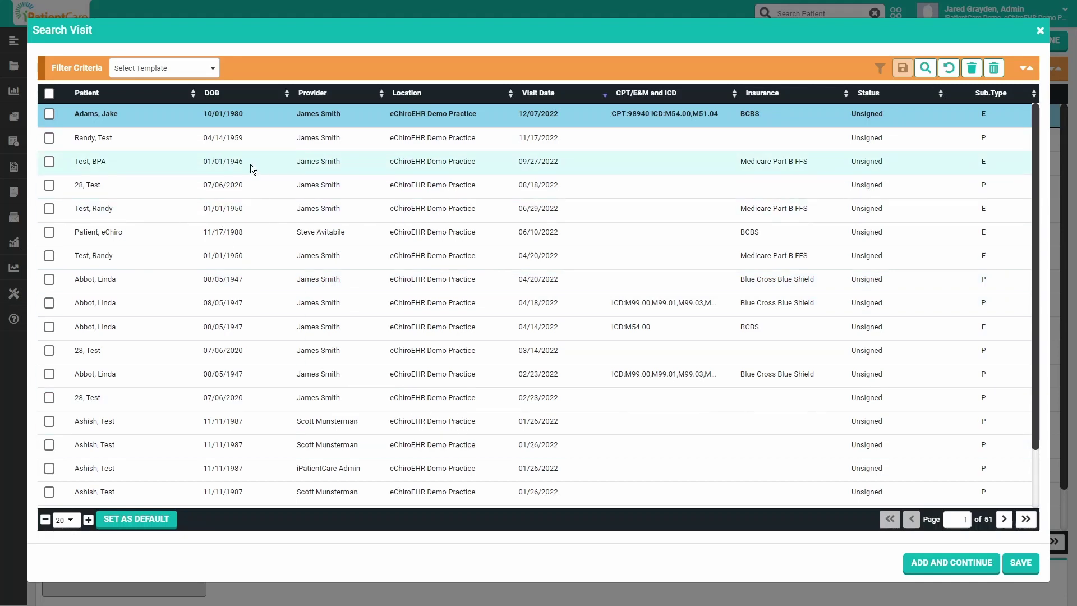
{"action": "left_click", "coordinate": [50, 114]}
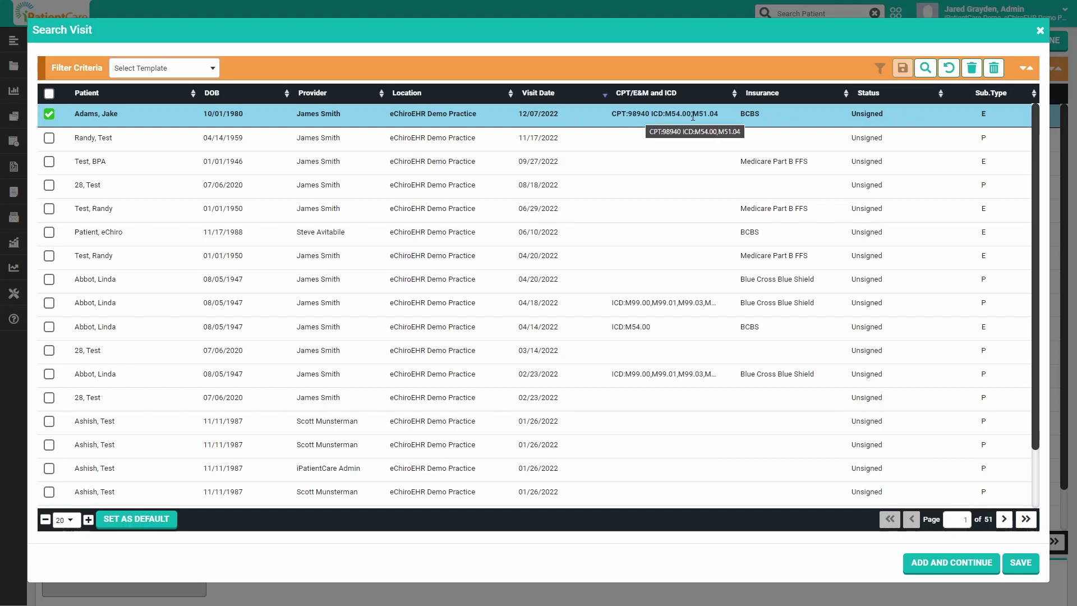
{"action": "left_click", "coordinate": [48, 138]}
{"action": "left_click", "coordinate": [49, 161]}
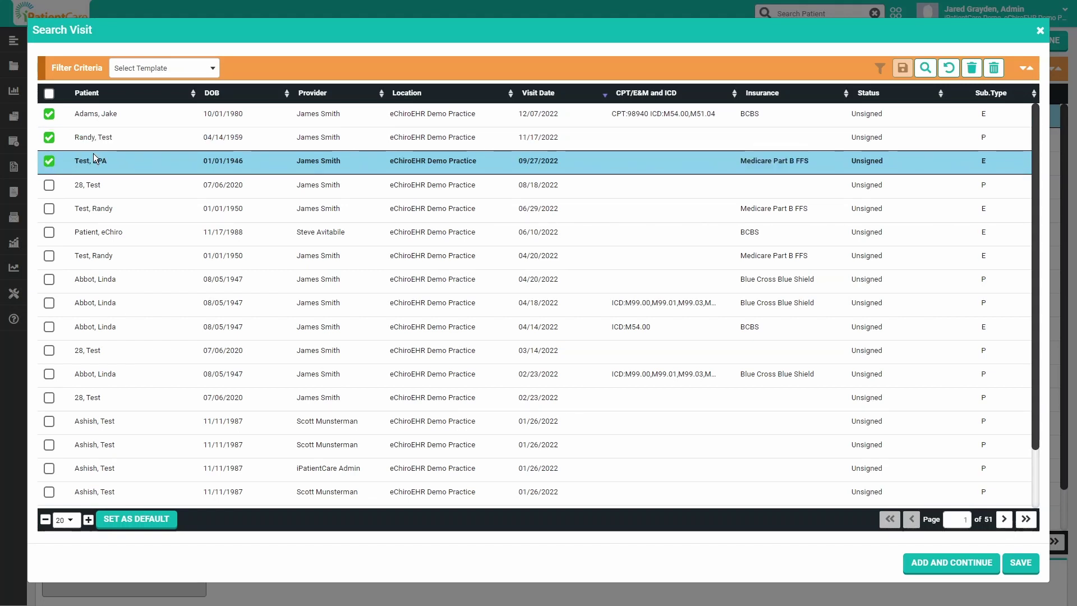
{"action": "left_click_drag", "start_coordinate": [46, 163], "coordinate": [46, 137]}
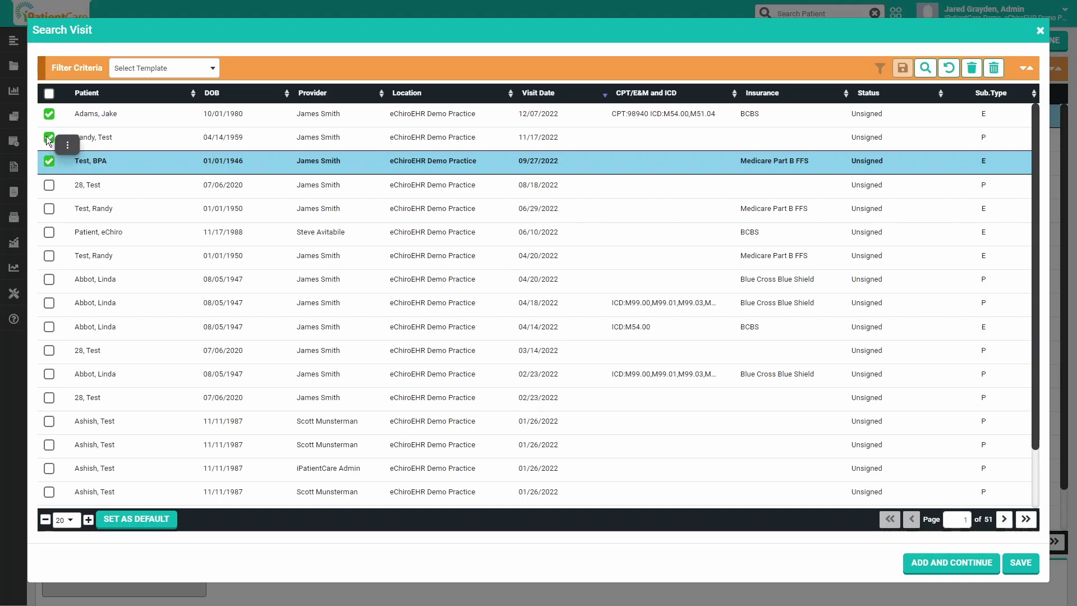
{"action": "left_click", "coordinate": [50, 161]}
{"action": "left_click", "coordinate": [49, 138]}
- Save the selected 12/07/2022 visit into a new claim batch
{"action": "left_click", "coordinate": [119, 114]}
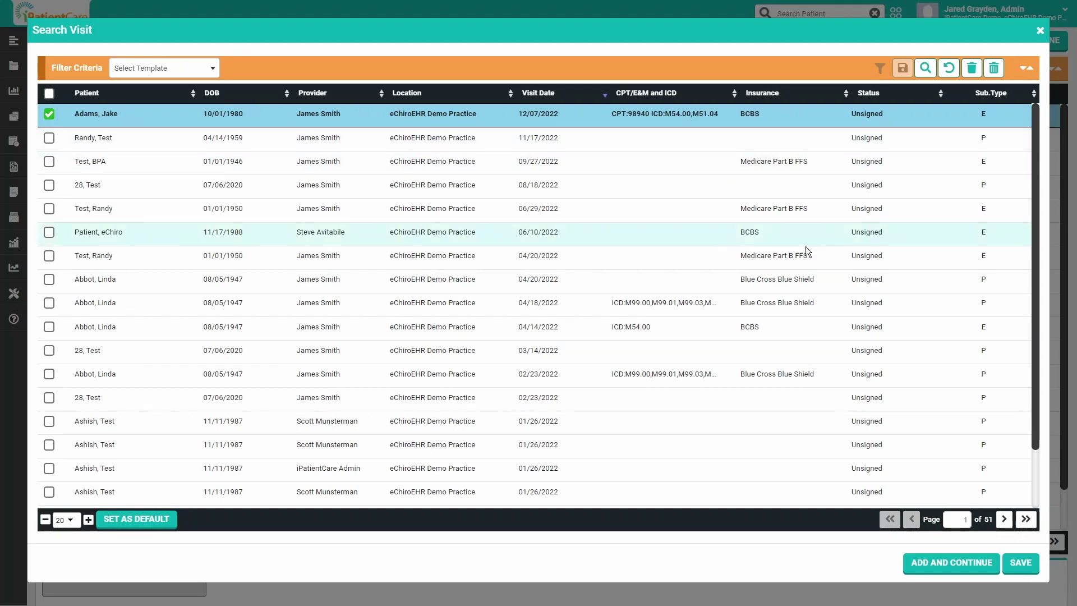
{"action": "left_click", "coordinate": [1019, 562]}
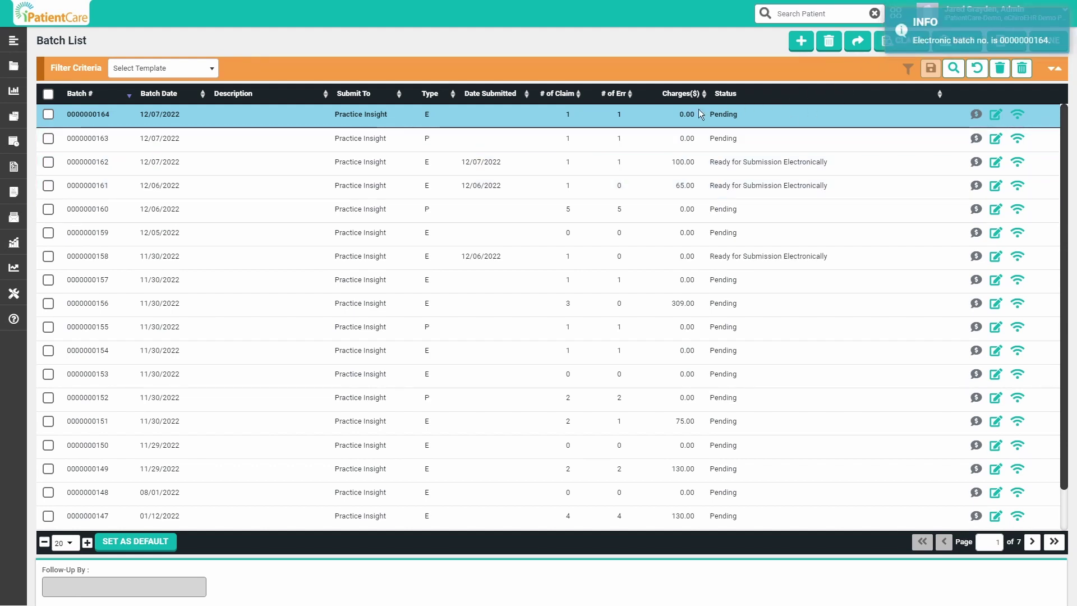
- Examine the new batch's date and compare its submission type with that of the batch below it
{"action": "left_click_drag", "start_coordinate": [123, 113], "coordinate": [181, 112]}
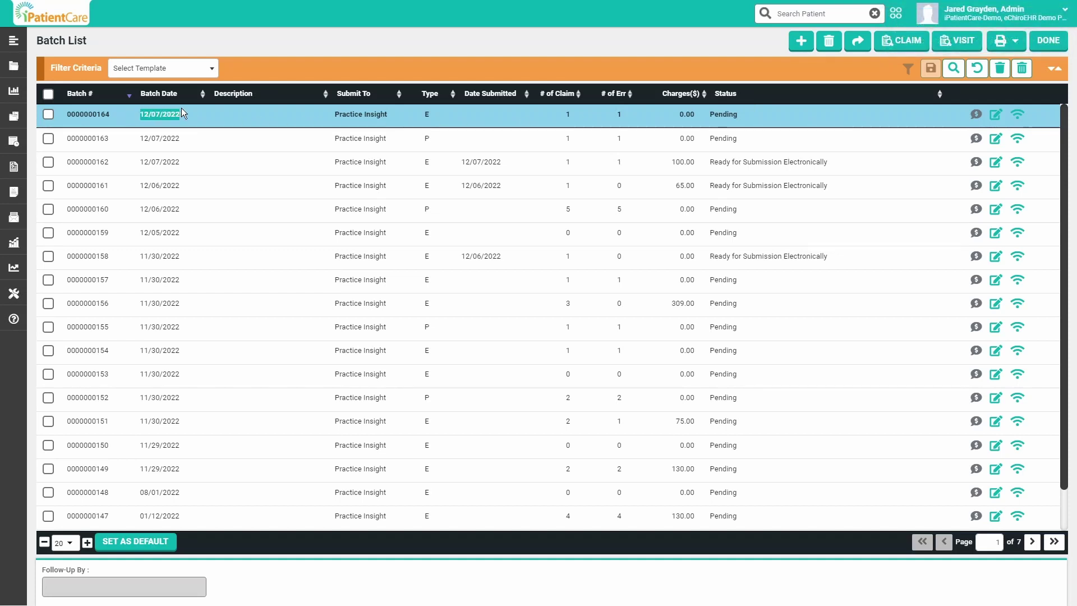
{"action": "left_click", "coordinate": [426, 114]}
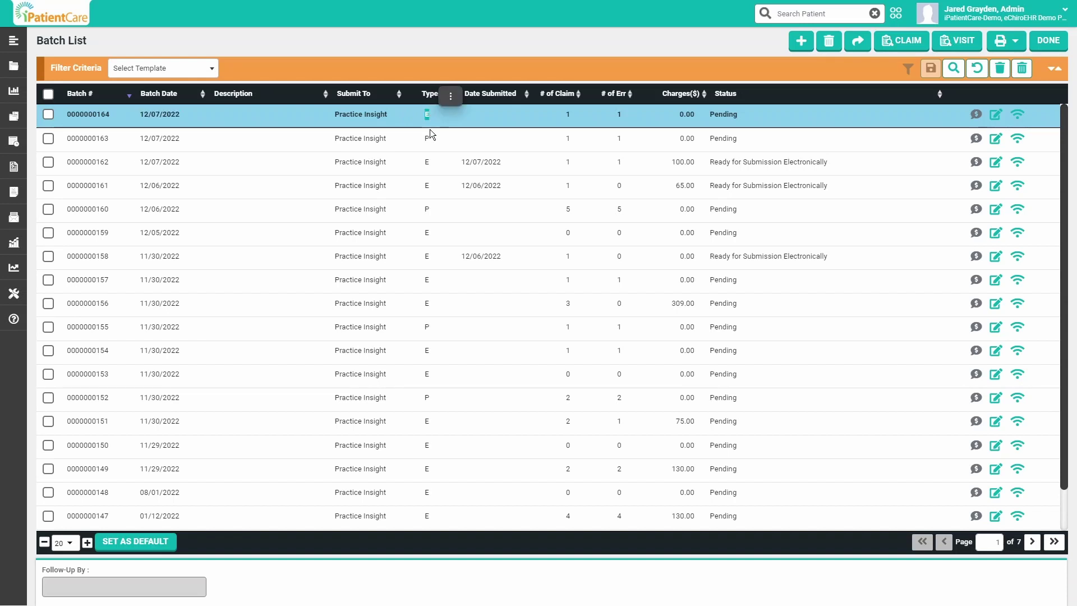
{"action": "double_click", "coordinate": [428, 139]}
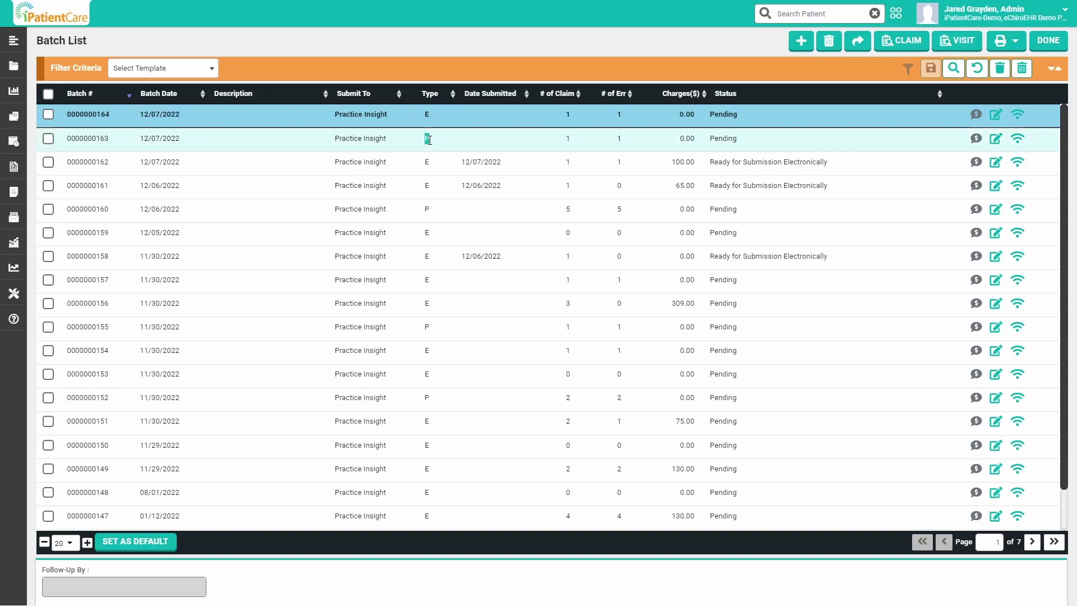
- Open the claim in the new 12/07/2022 electronic batch for editing and set the fee for CPT code 98940 to 100.00
{"action": "left_click", "coordinate": [584, 116]}
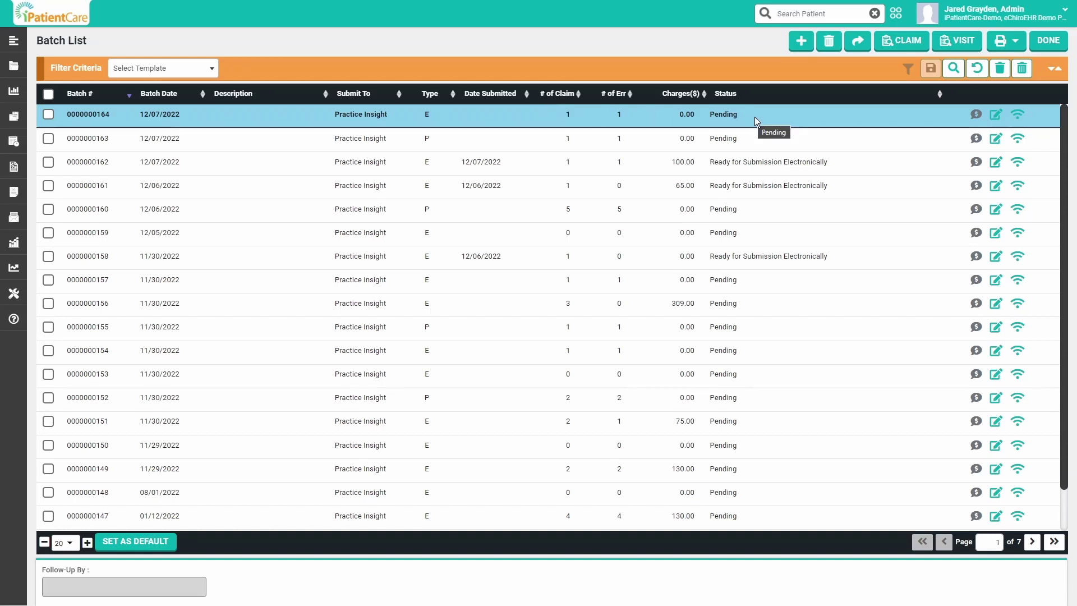
{"action": "left_click", "coordinate": [996, 117]}
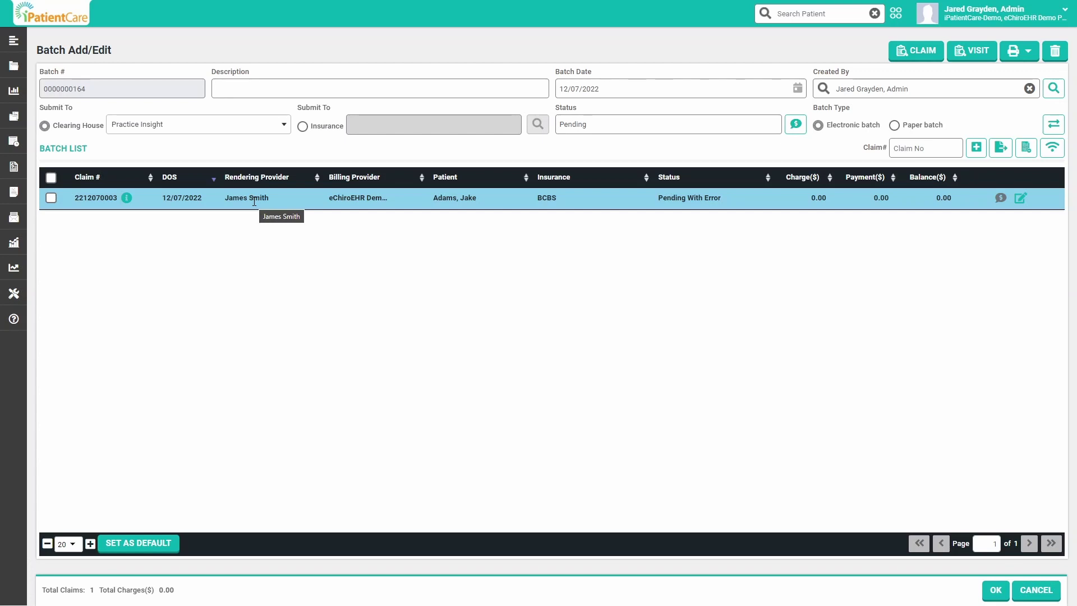
{"action": "left_click", "coordinate": [1017, 199]}
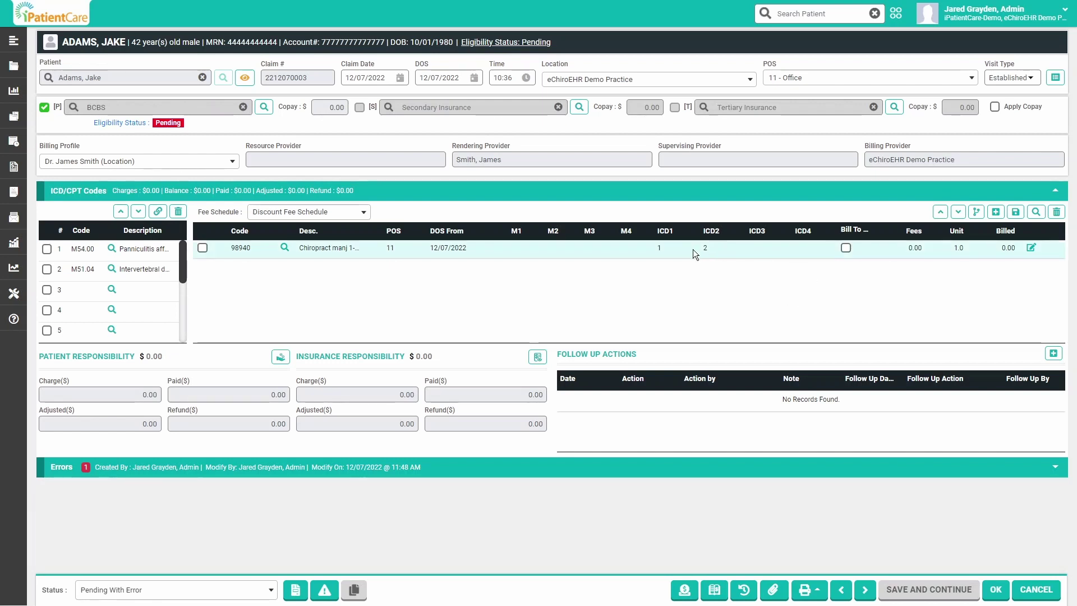
{"action": "left_click", "coordinate": [912, 248]}
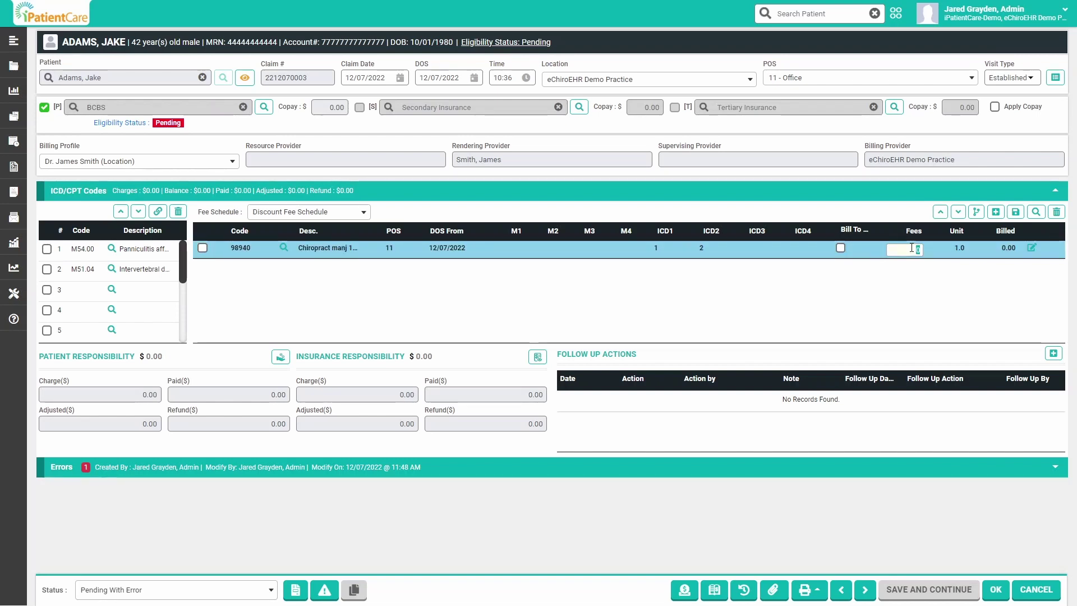
{"action": "left_click", "coordinate": [906, 265]}
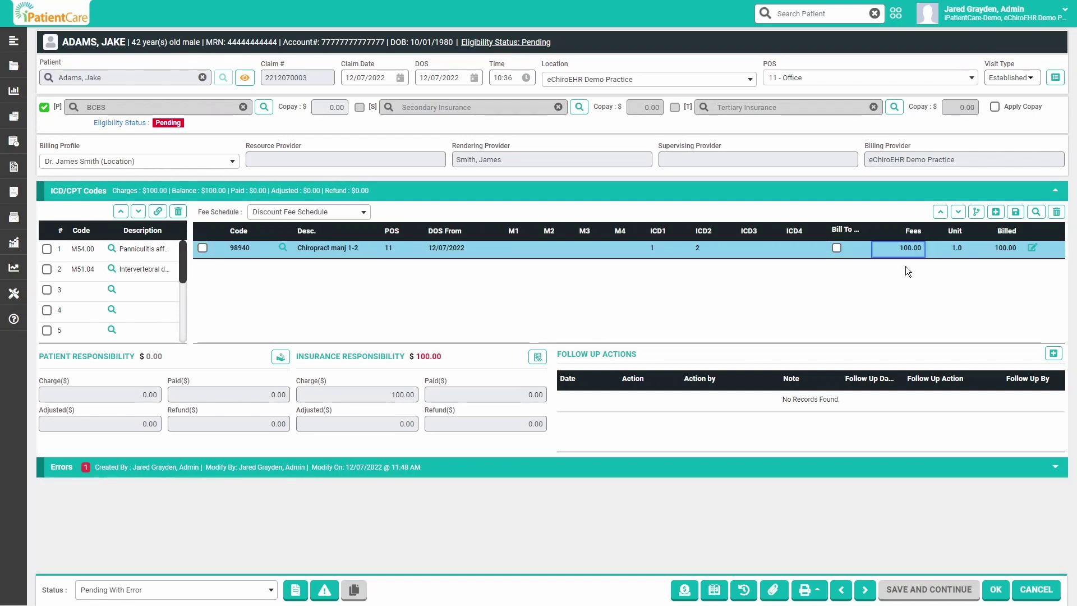
- Review the claim's error list against its CPT line and save the claim with its error
{"action": "left_click", "coordinate": [216, 470]}
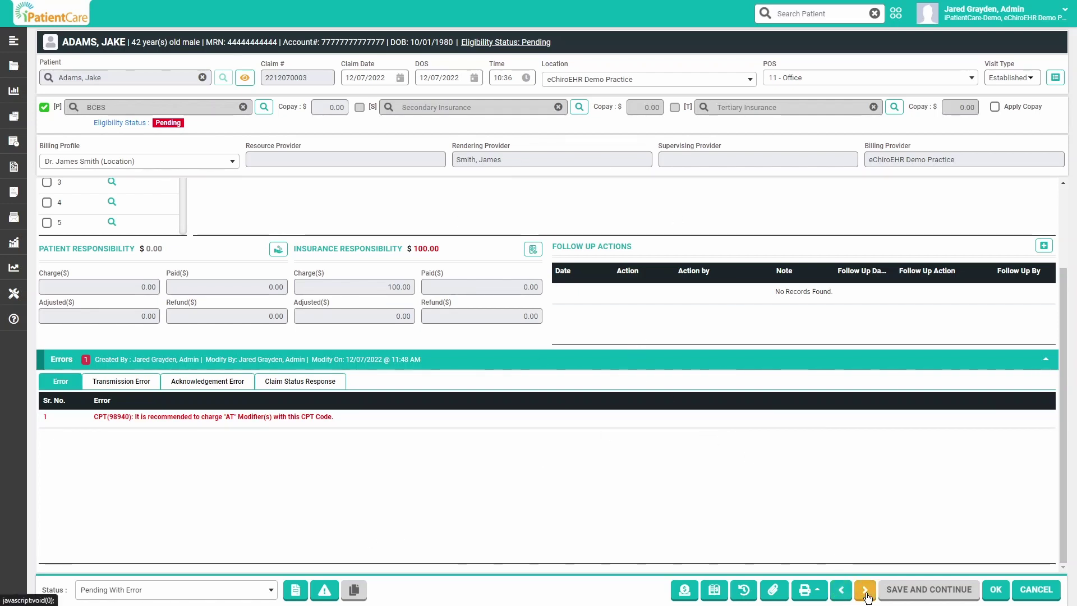
{"action": "scroll", "coordinate": [837, 527], "scroll_direction": "up", "scroll_amount": 3}
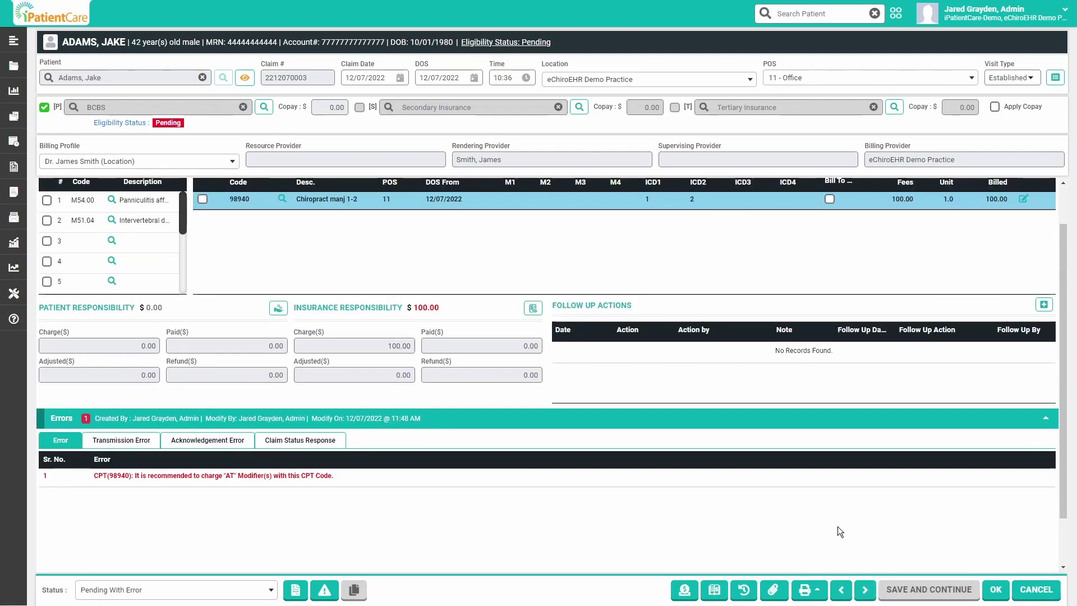
{"action": "scroll", "coordinate": [803, 515], "scroll_direction": "down", "scroll_amount": 3}
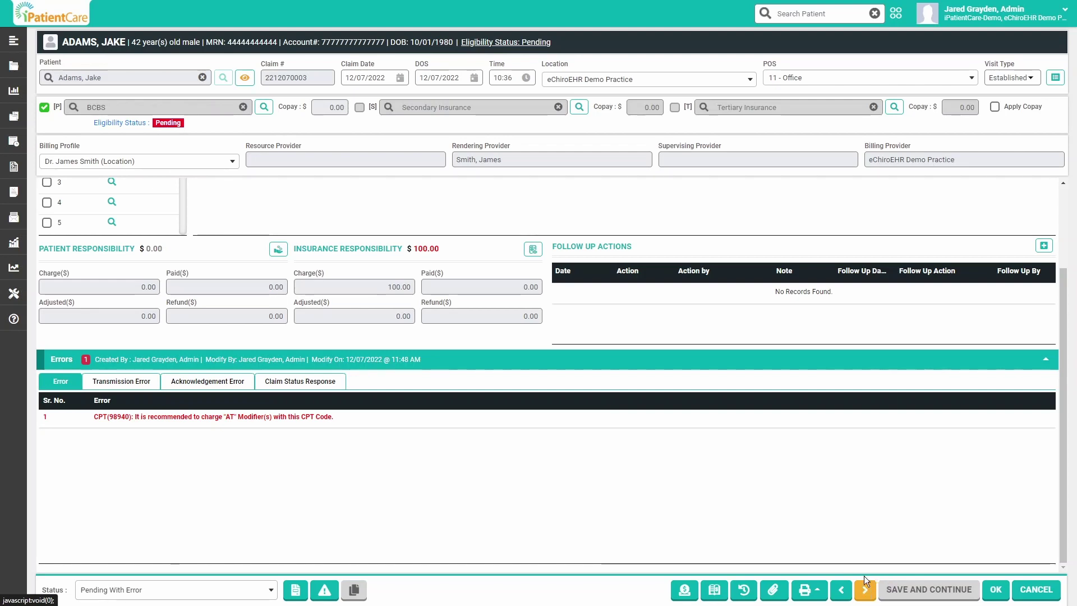
{"action": "scroll", "coordinate": [851, 456], "scroll_direction": "up", "scroll_amount": 2}
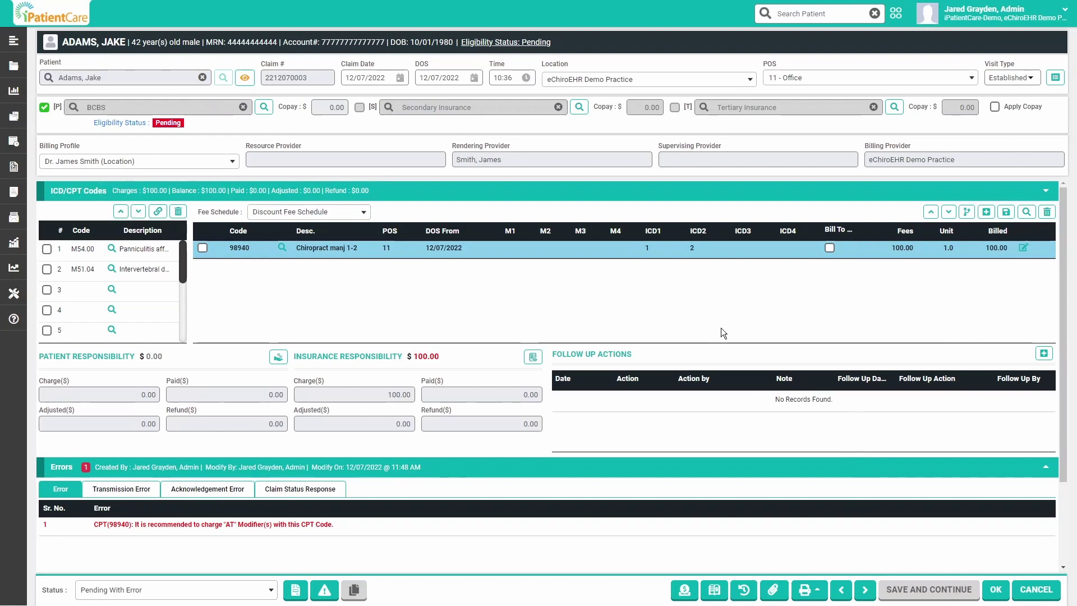
{"action": "left_click", "coordinate": [996, 590]}
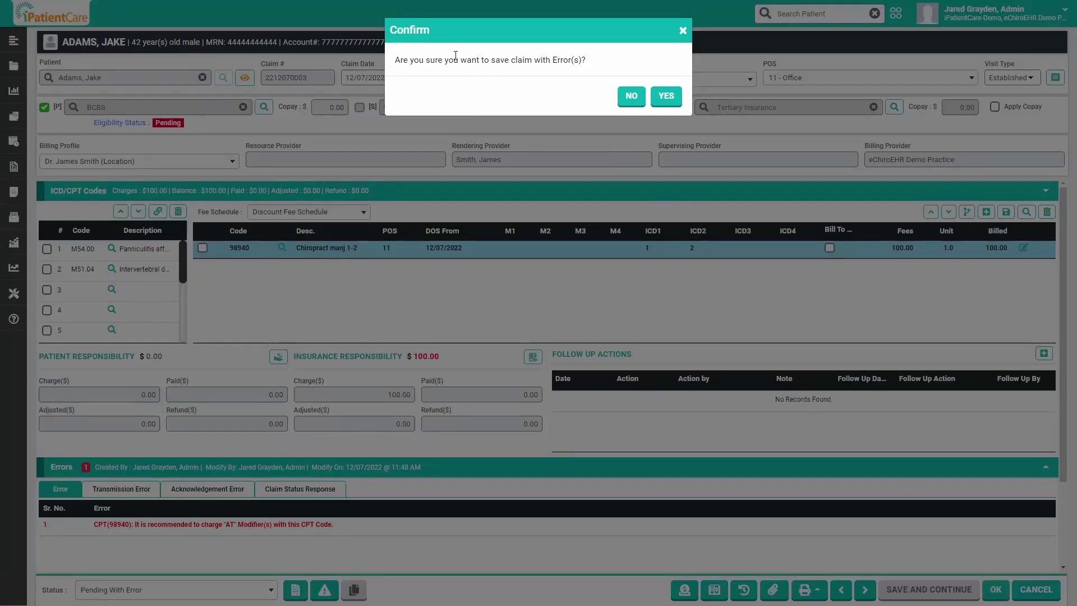
{"action": "left_click", "coordinate": [666, 96]}
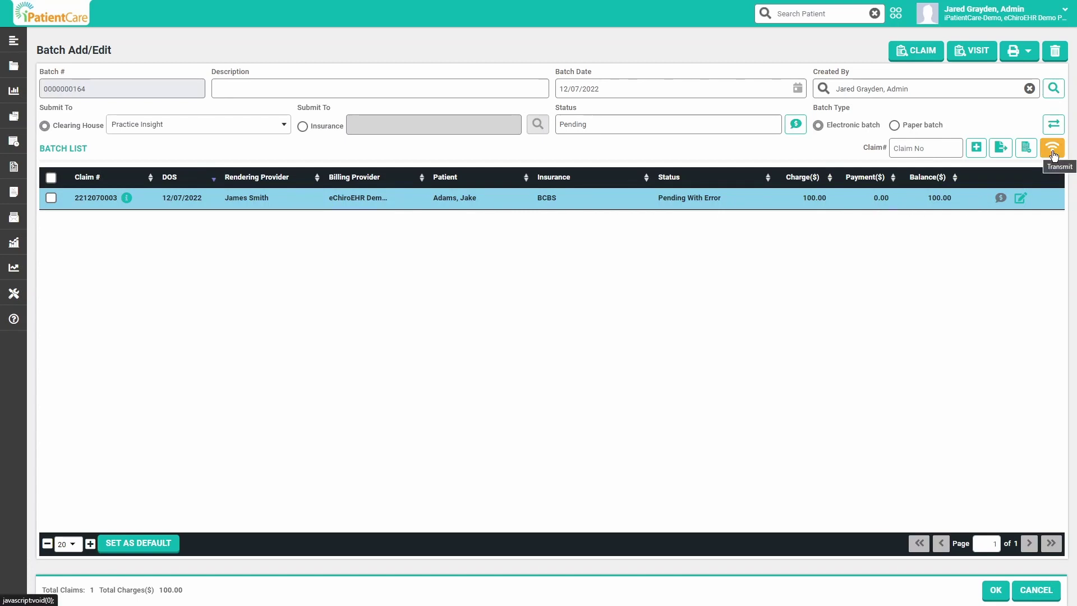
- Save the batch and transmit it electronically from the Batch List
{"action": "left_click", "coordinate": [995, 589]}
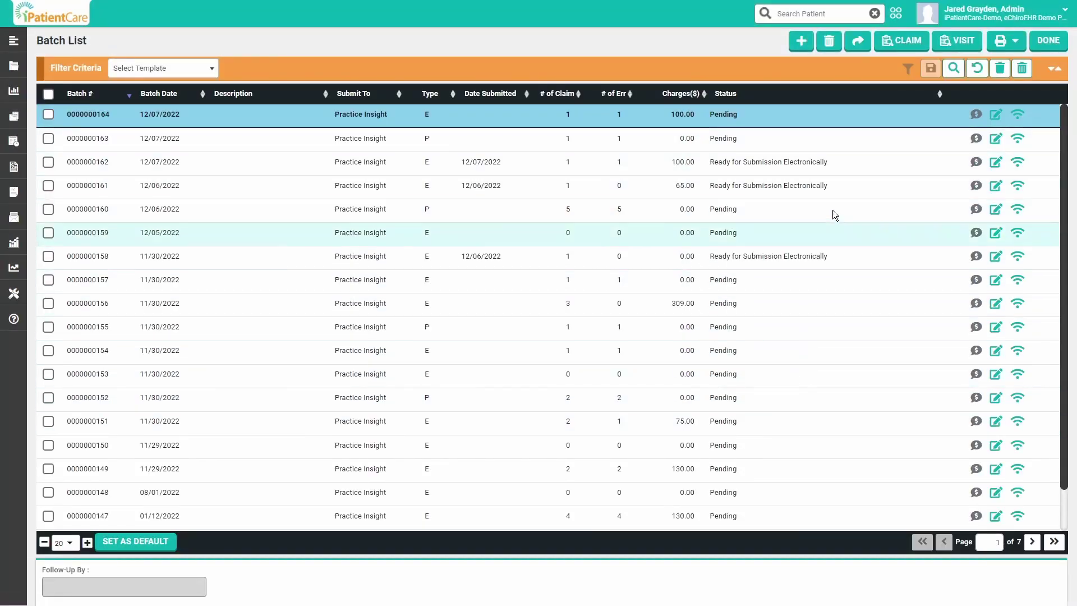
{"action": "left_click", "coordinate": [1019, 116]}
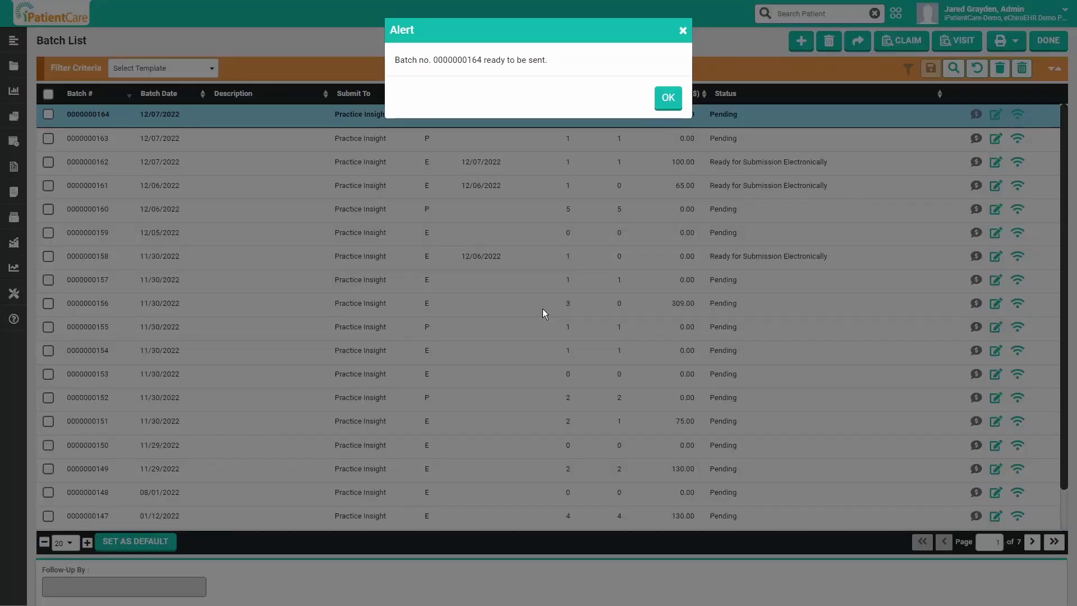
{"action": "left_click", "coordinate": [668, 98]}
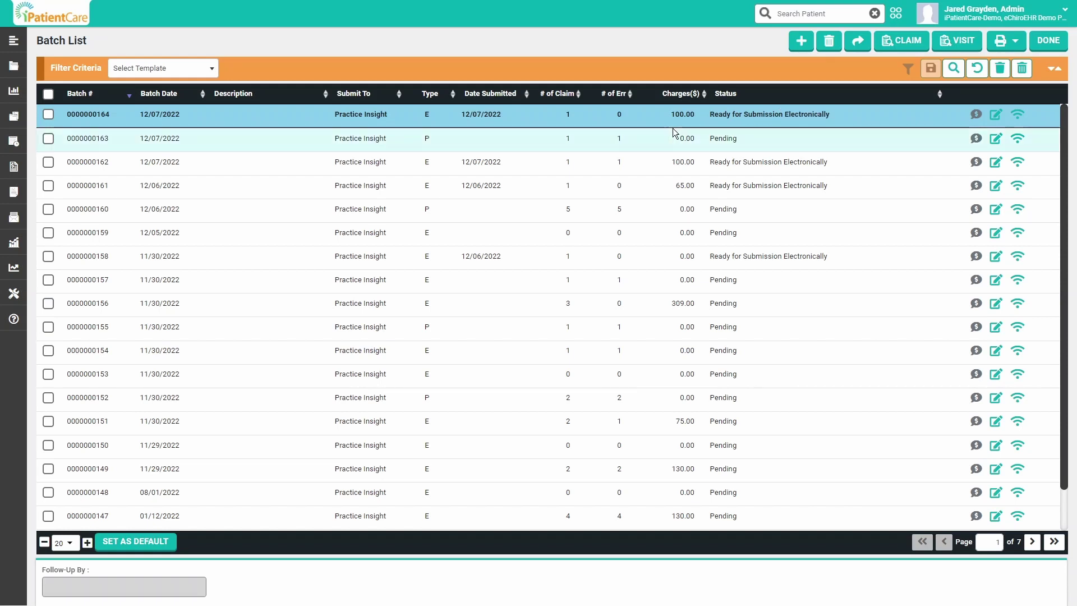
- Select the paper batch directly below the transmitted one and examine its claim form printing options
{"action": "left_click", "coordinate": [529, 142]}
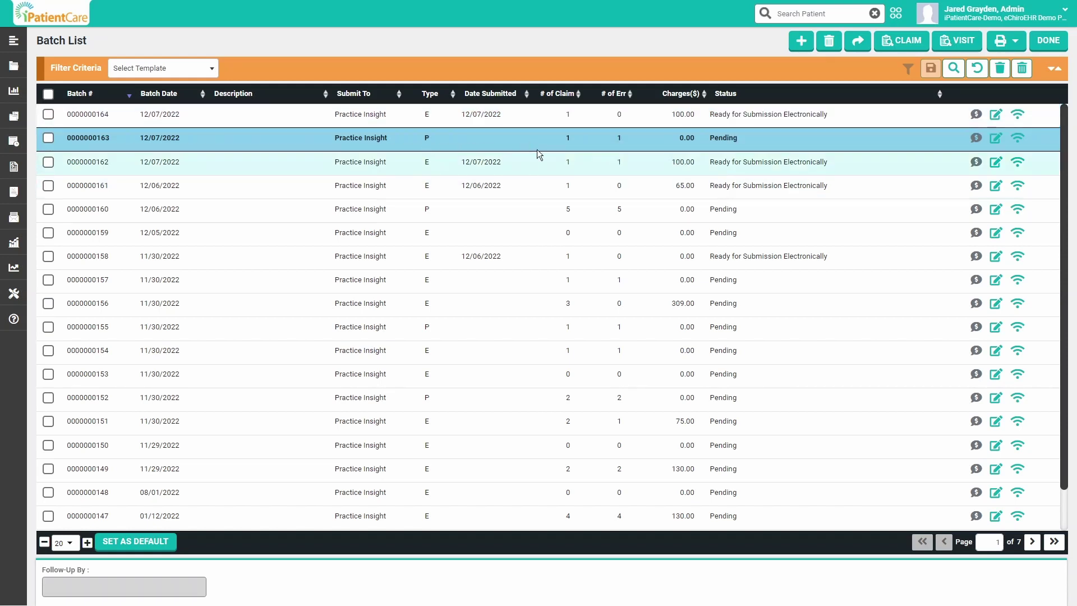
{"action": "left_click", "coordinate": [48, 138]}
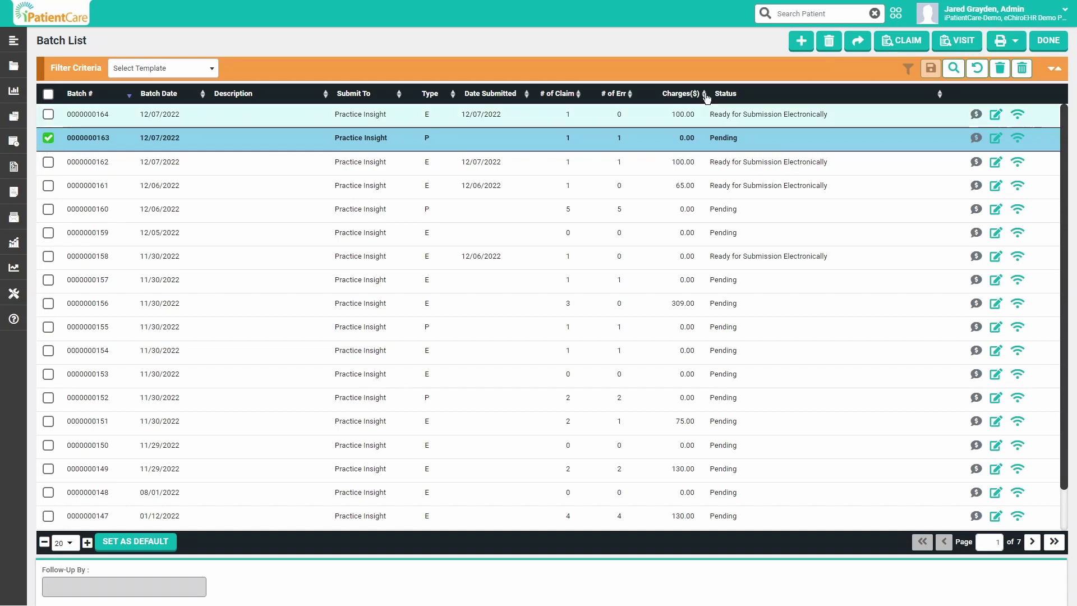
{"action": "left_click", "coordinate": [1012, 42]}
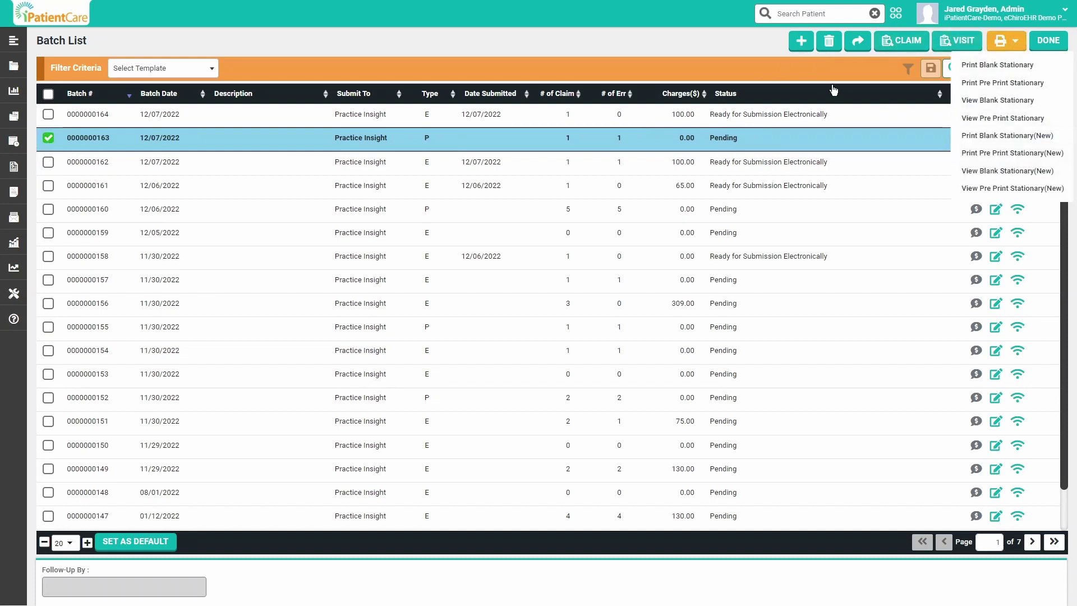
{"action": "left_click", "coordinate": [749, 45]}
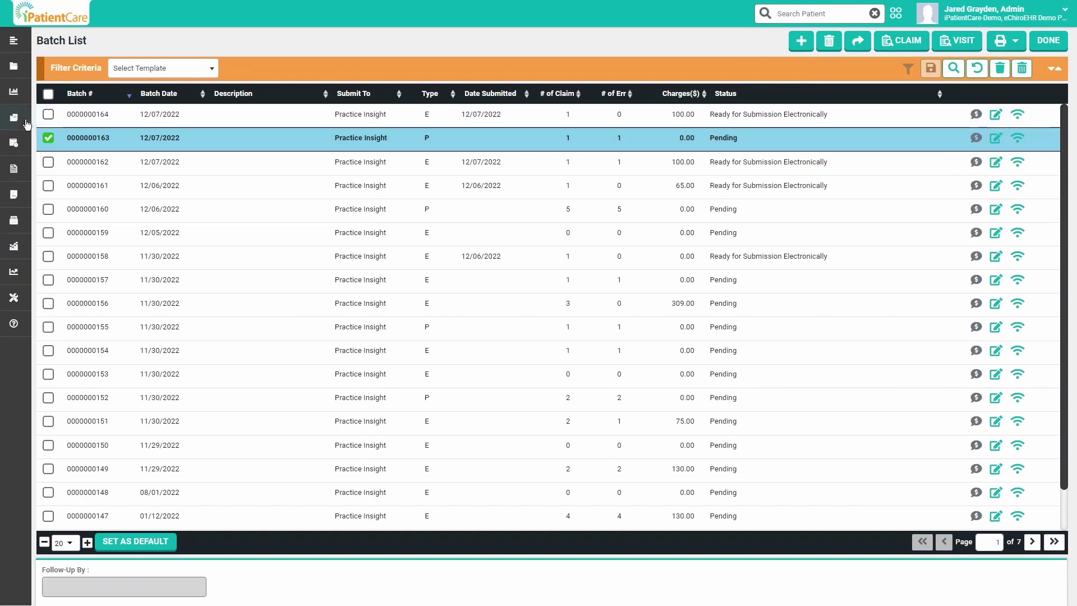
- Open the billing Patient Account List and show the claim details of the patient whose claim was transmitted
{"action": "mouse_move", "coordinate": [27, 124]}
{"action": "left_click", "coordinate": [74, 159]}
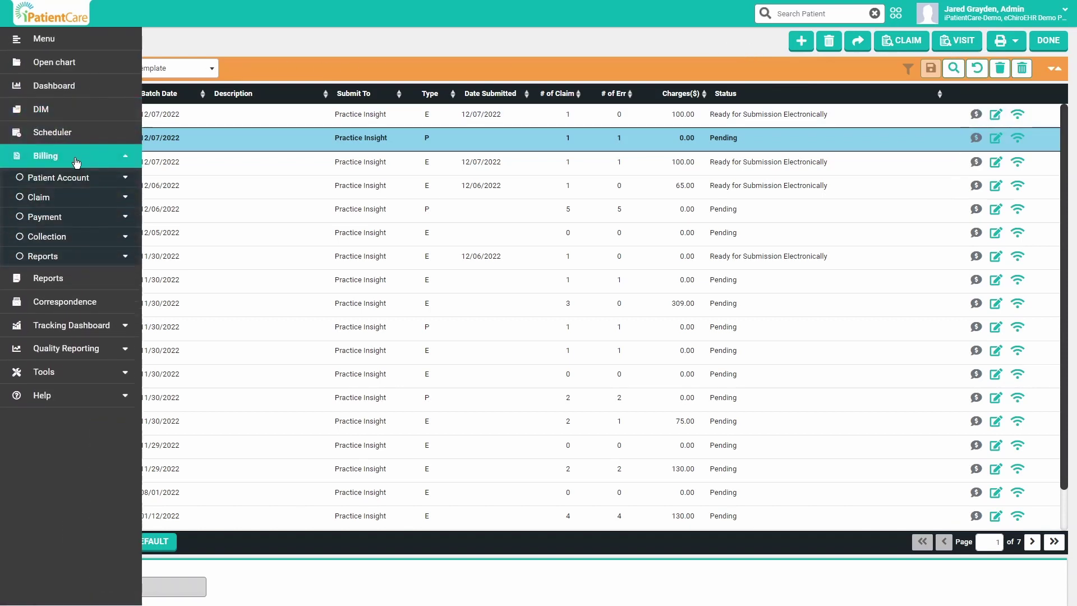
{"action": "left_click", "coordinate": [72, 177]}
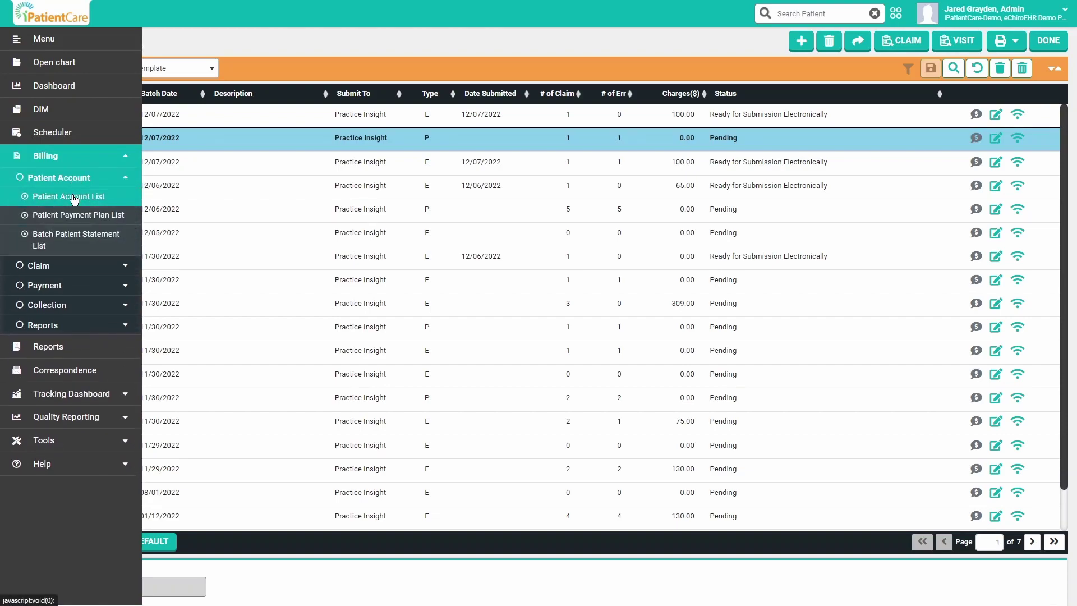
{"action": "left_click", "coordinate": [74, 198]}
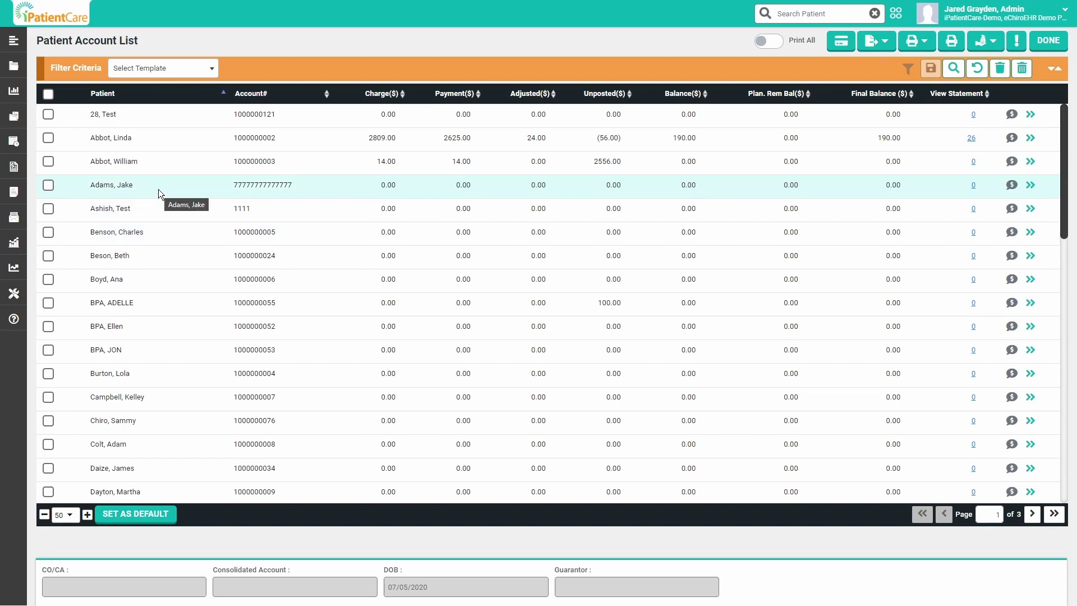
{"action": "left_click", "coordinate": [159, 191]}
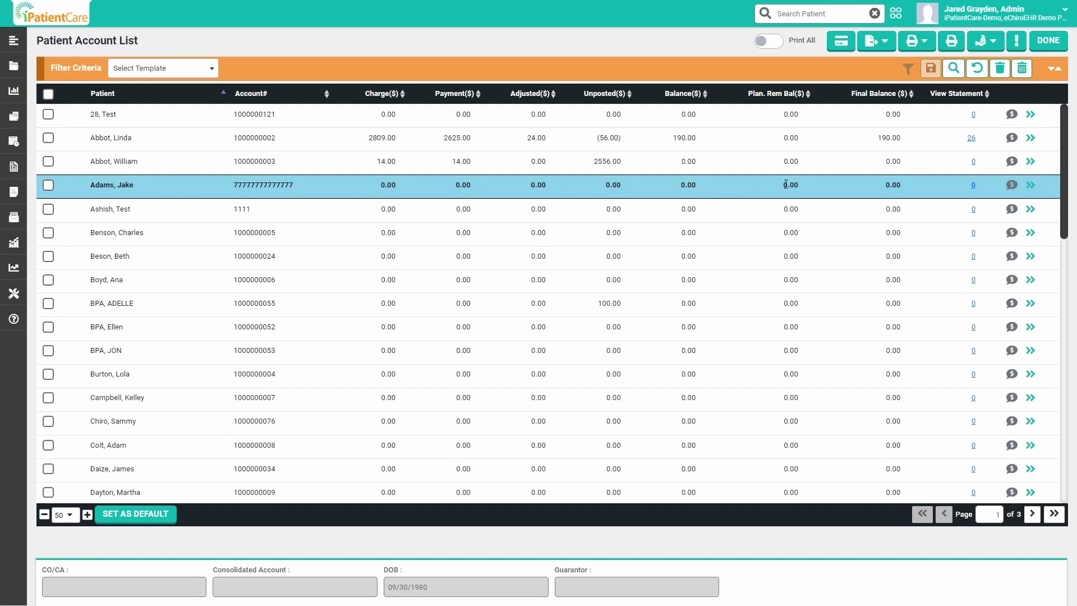
{"action": "left_click", "coordinate": [1030, 185]}
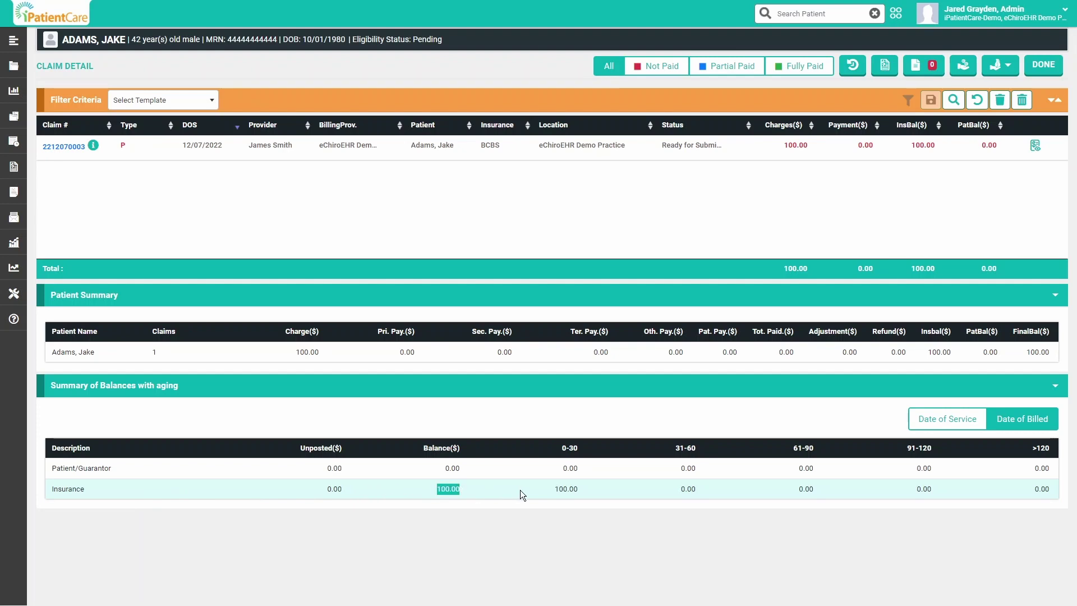
- Examine the insurance amount in the 0-30 day aging column of the balance summary and return to the account list
{"action": "left_click", "coordinate": [549, 488]}
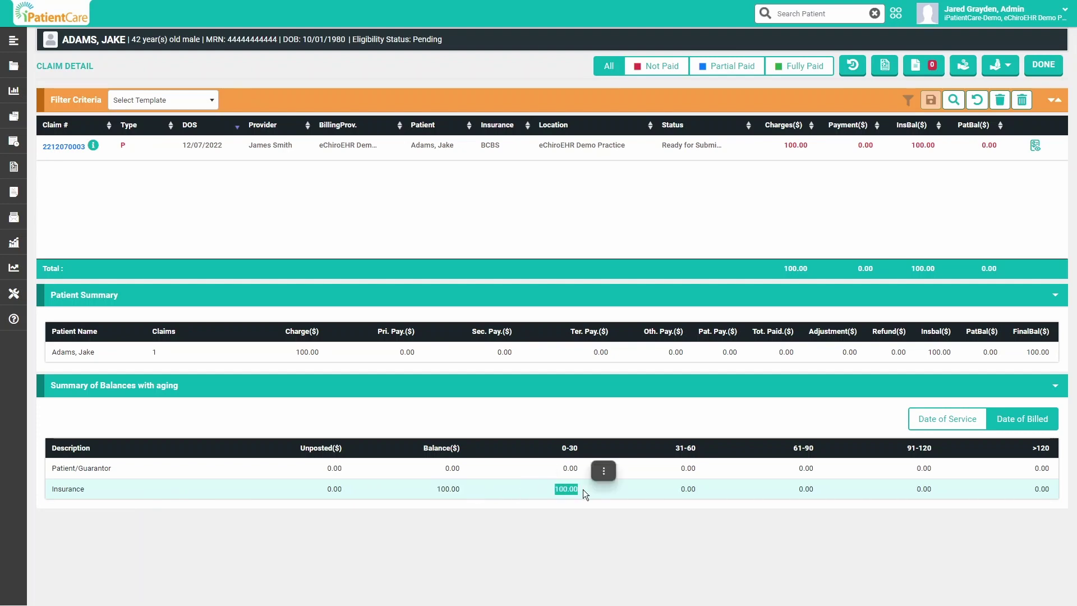
{"action": "left_click", "coordinate": [593, 512]}
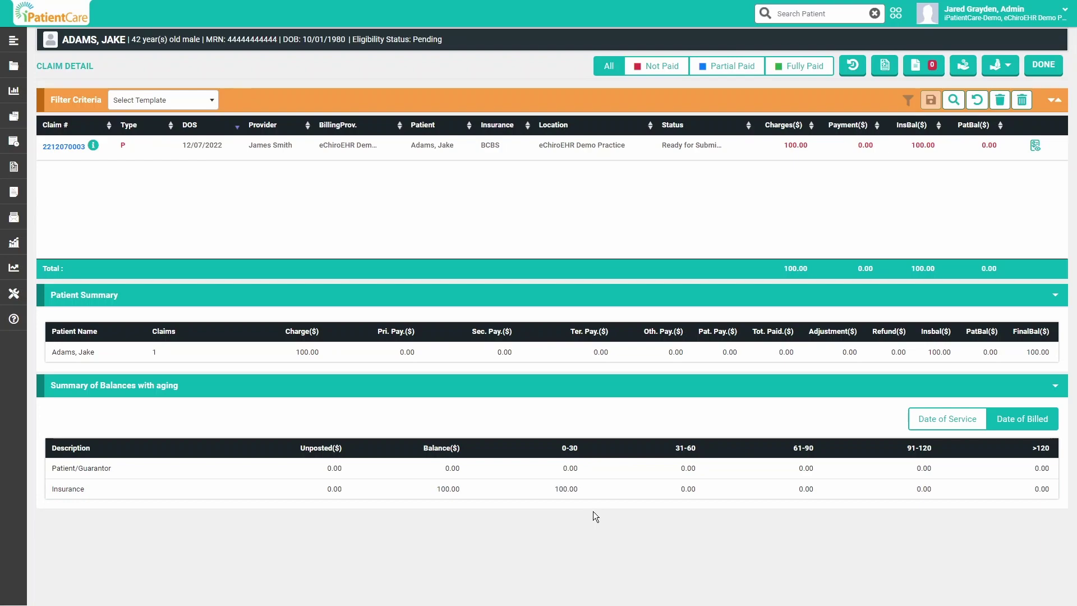
{"action": "left_click", "coordinate": [1044, 65]}
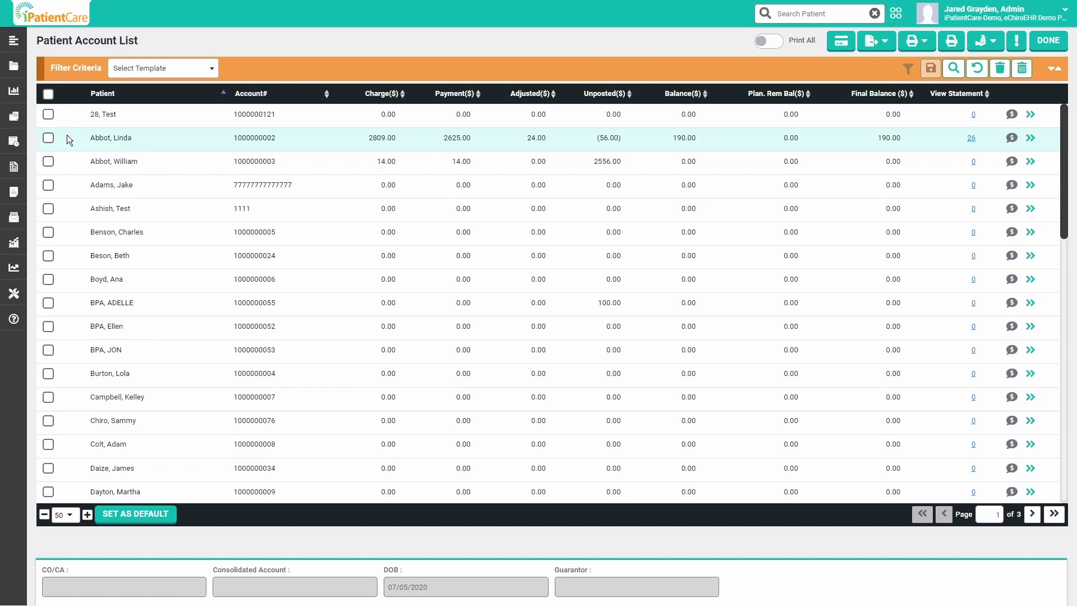
- Open the ERA Posting list, preview the first ANTHEM BCBS remittance, and close the preview
{"action": "mouse_move", "coordinate": [16, 135]}
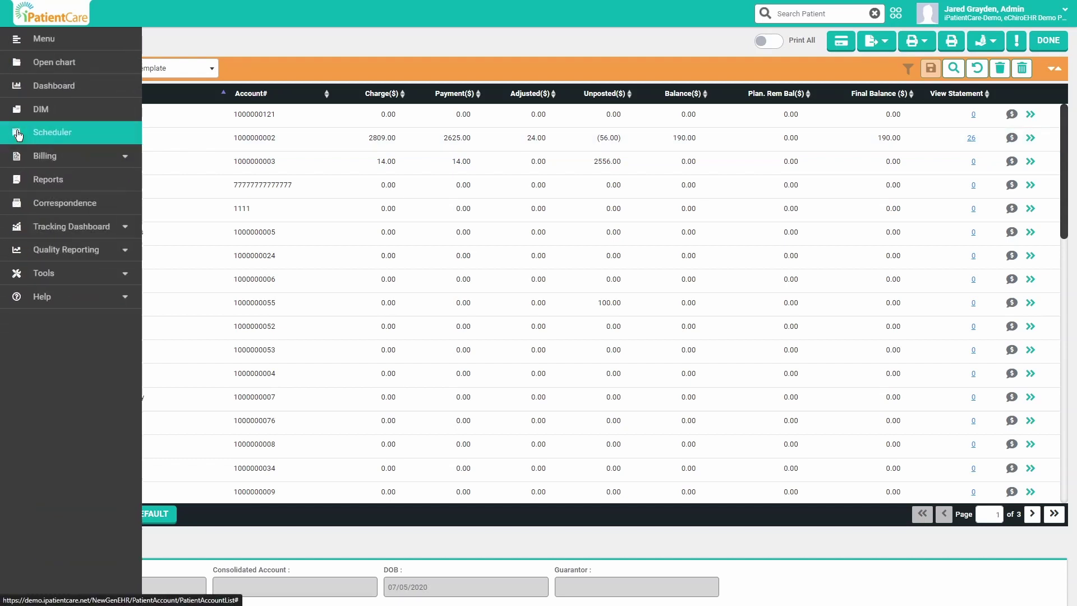
{"action": "left_click", "coordinate": [74, 156]}
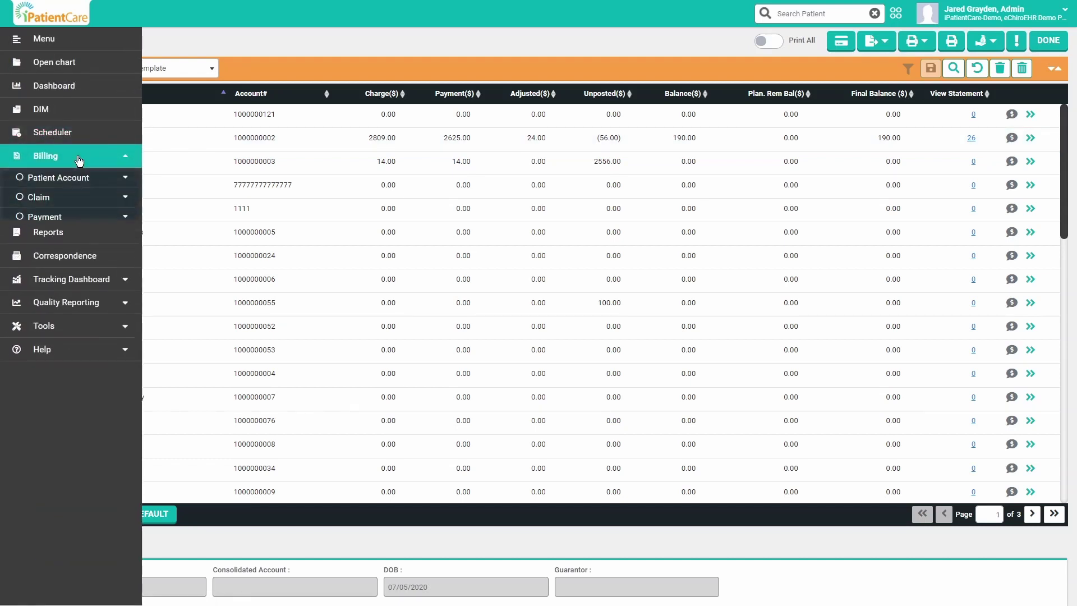
{"action": "left_click", "coordinate": [93, 223]}
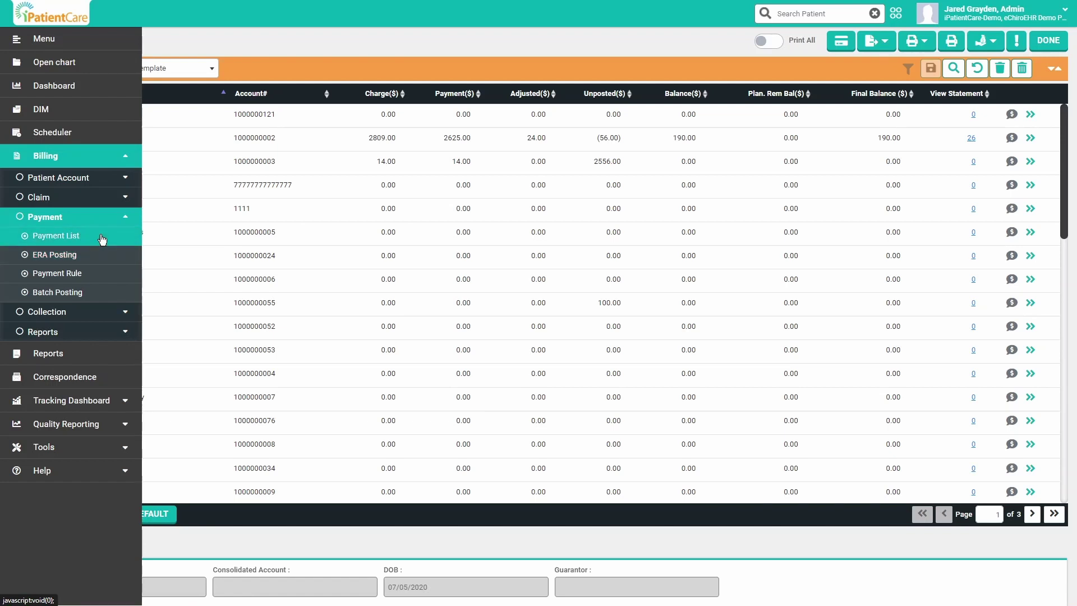
{"action": "left_click", "coordinate": [50, 257]}
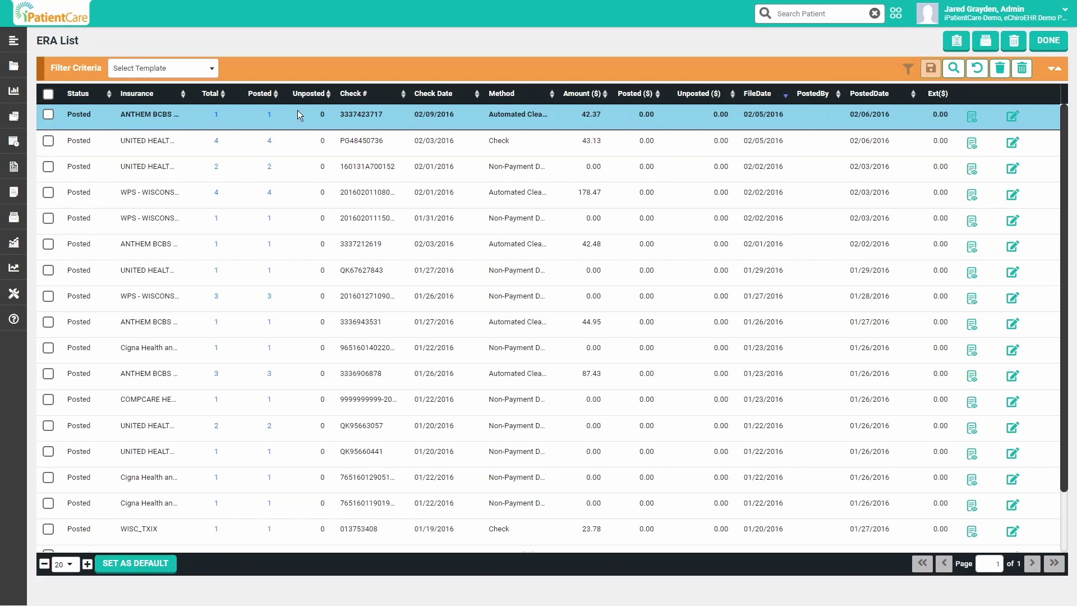
{"action": "left_click", "coordinate": [972, 118]}
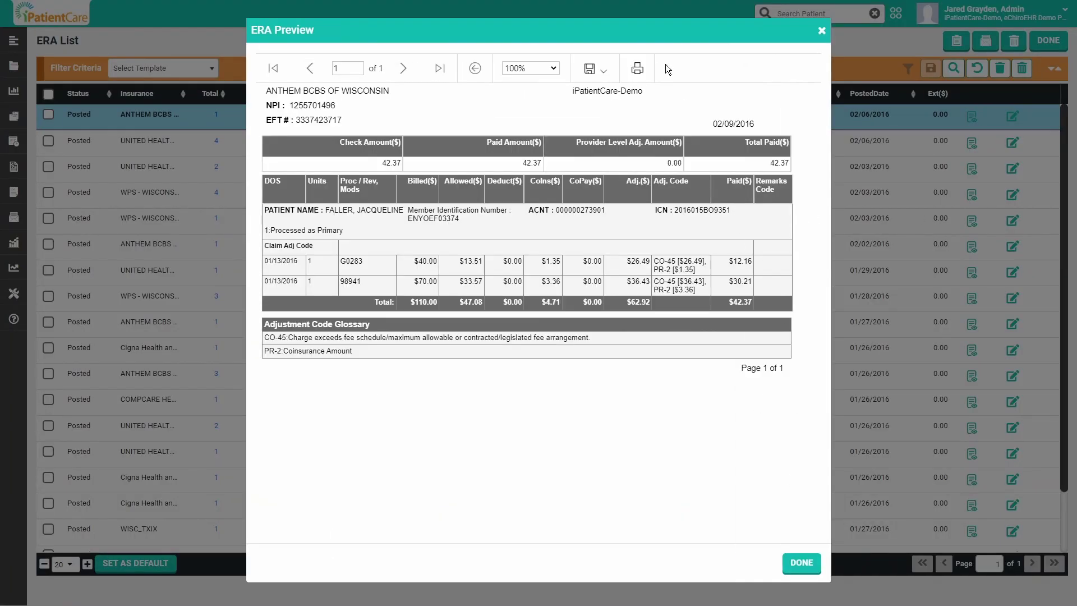
{"action": "left_click", "coordinate": [795, 562]}
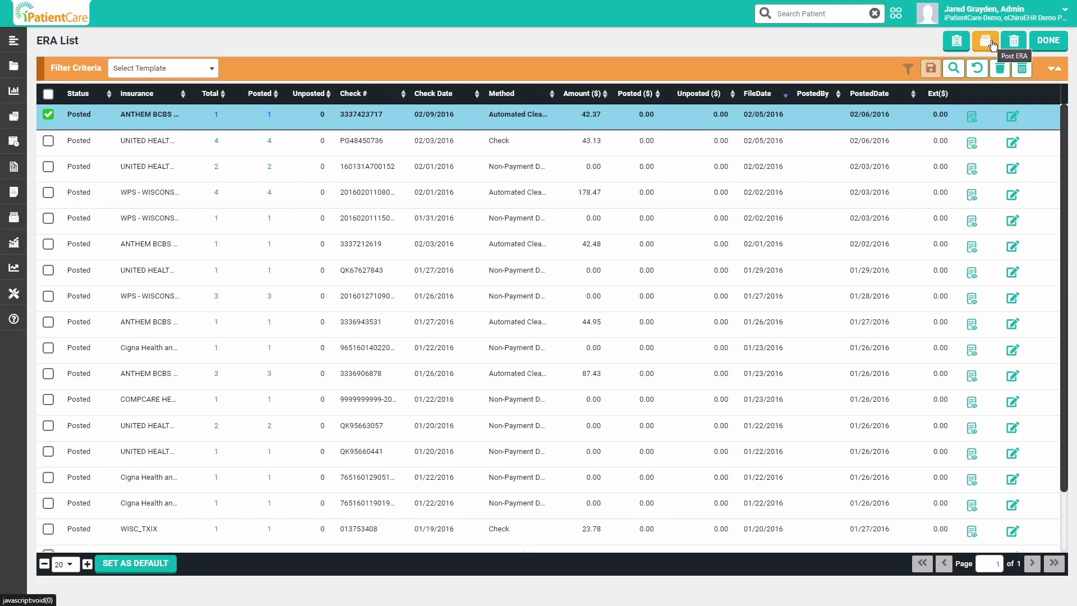
- Open the billing Payment List
{"action": "mouse_move", "coordinate": [23, 116]}
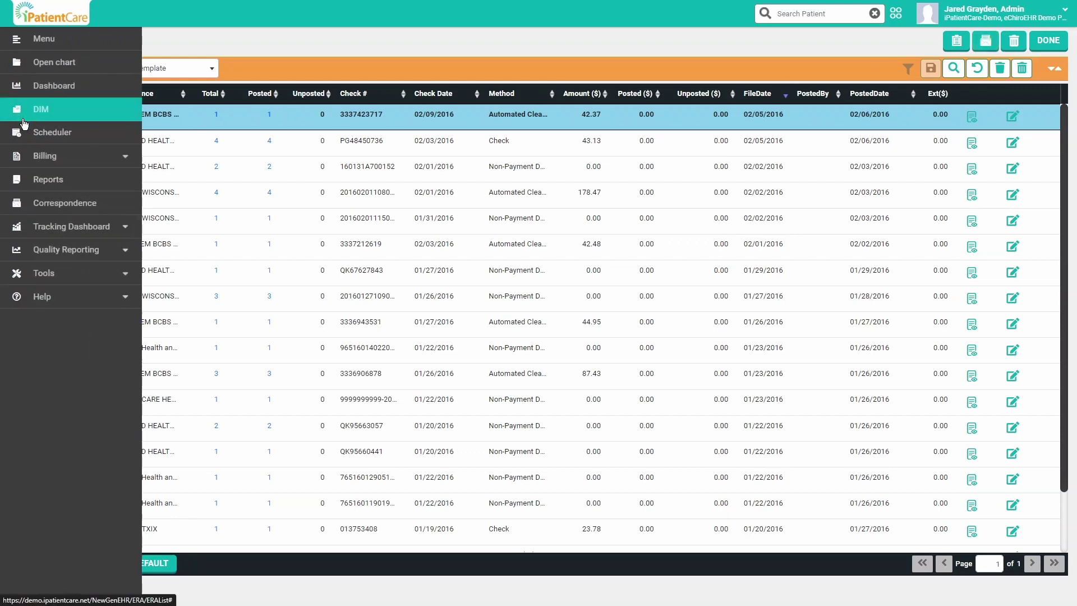
{"action": "left_click", "coordinate": [71, 160]}
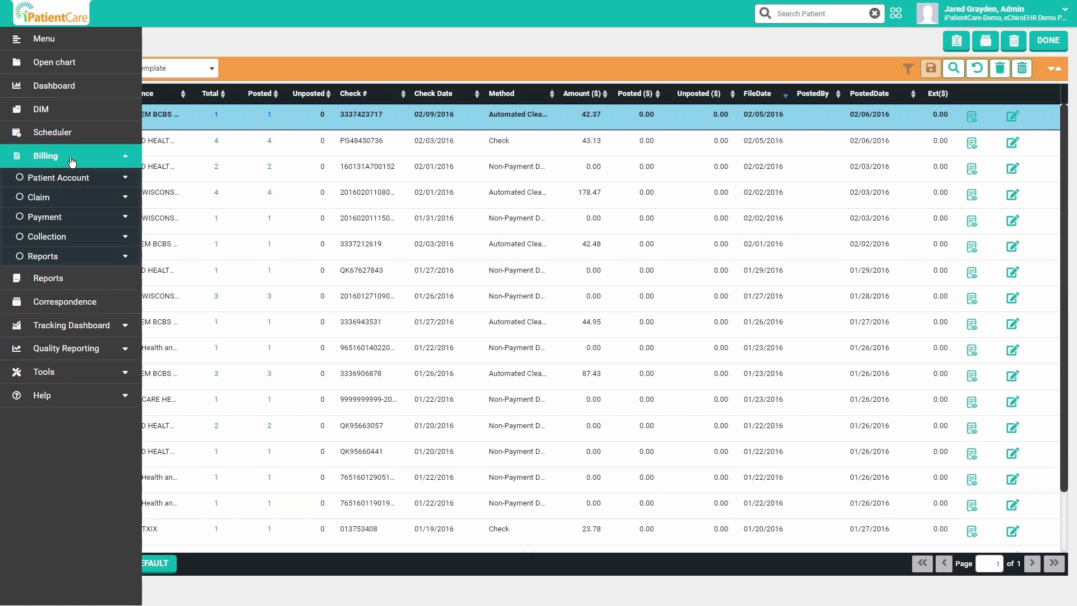
{"action": "left_click", "coordinate": [76, 217]}
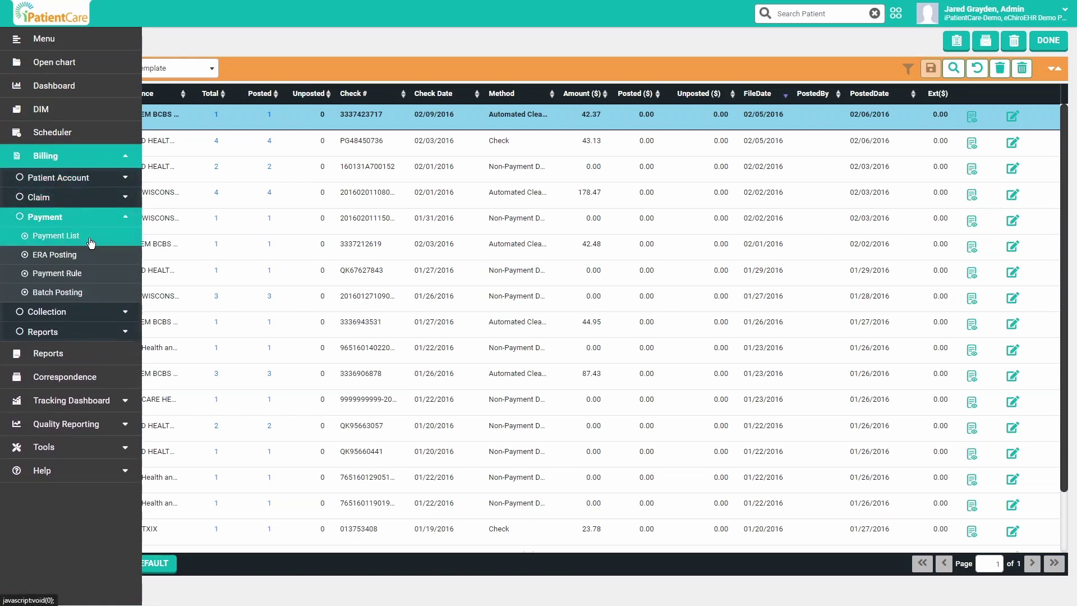
{"action": "left_click", "coordinate": [54, 237]}
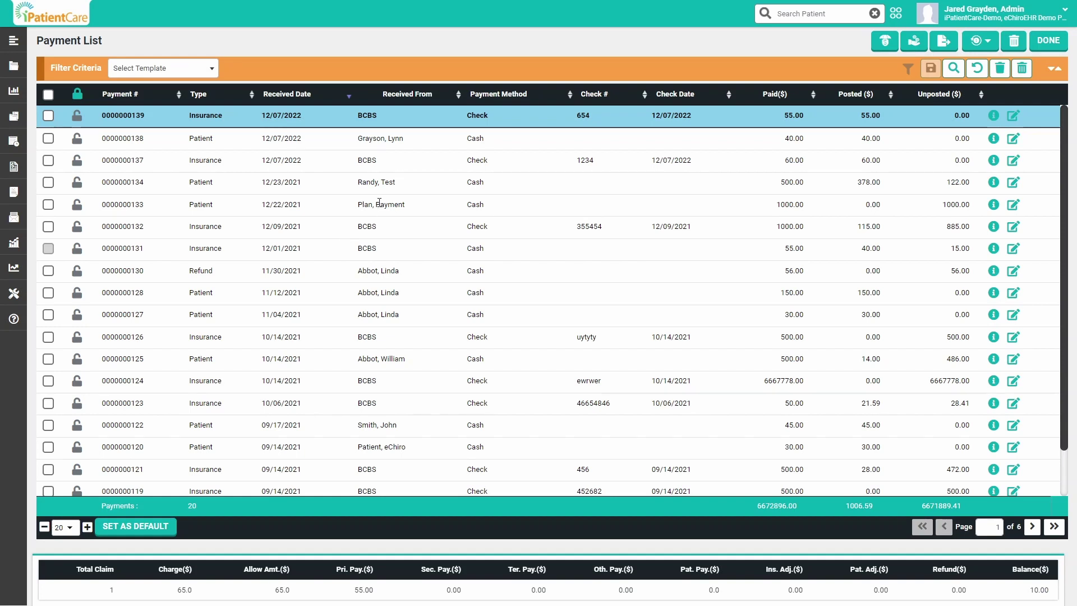
- Create an insurance payment received from BCBS with a paid amount of 70.00 and check number 1234
{"action": "left_click", "coordinate": [885, 44]}
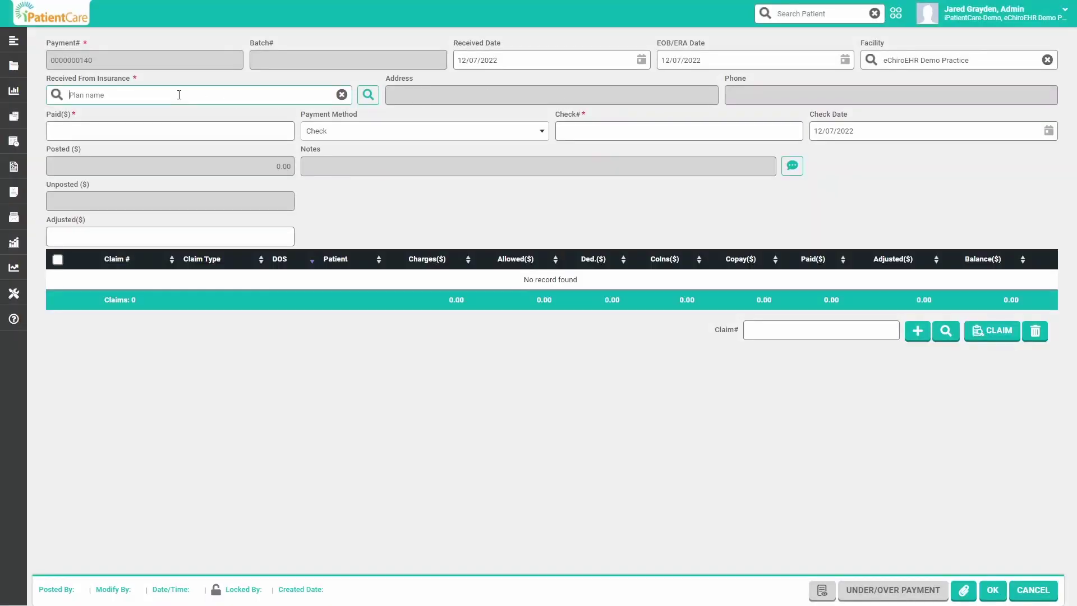
{"action": "type", "text": "bcb"}
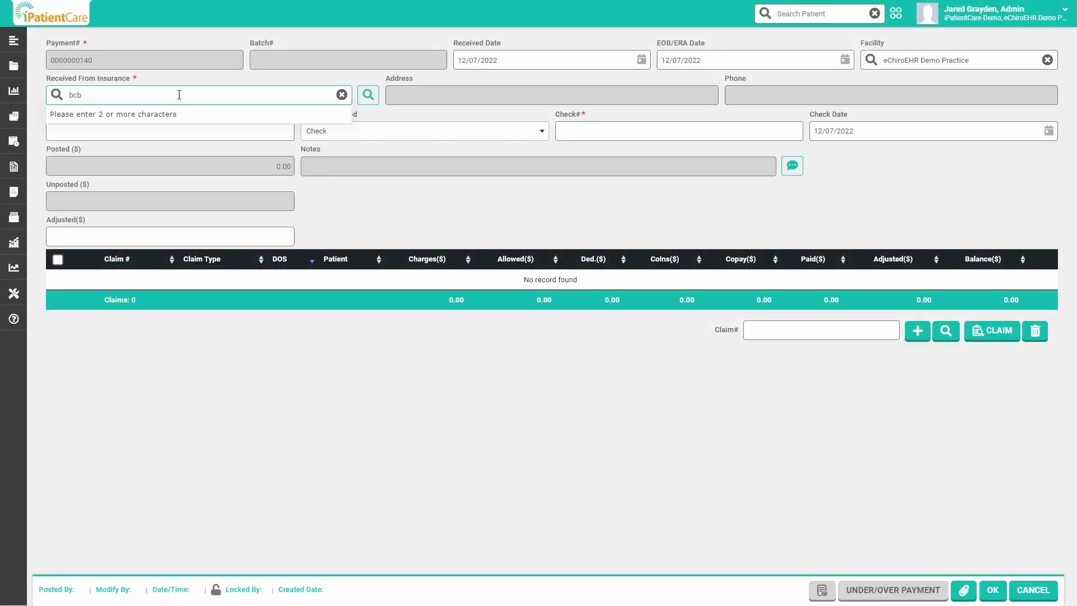
{"action": "left_click", "coordinate": [158, 114]}
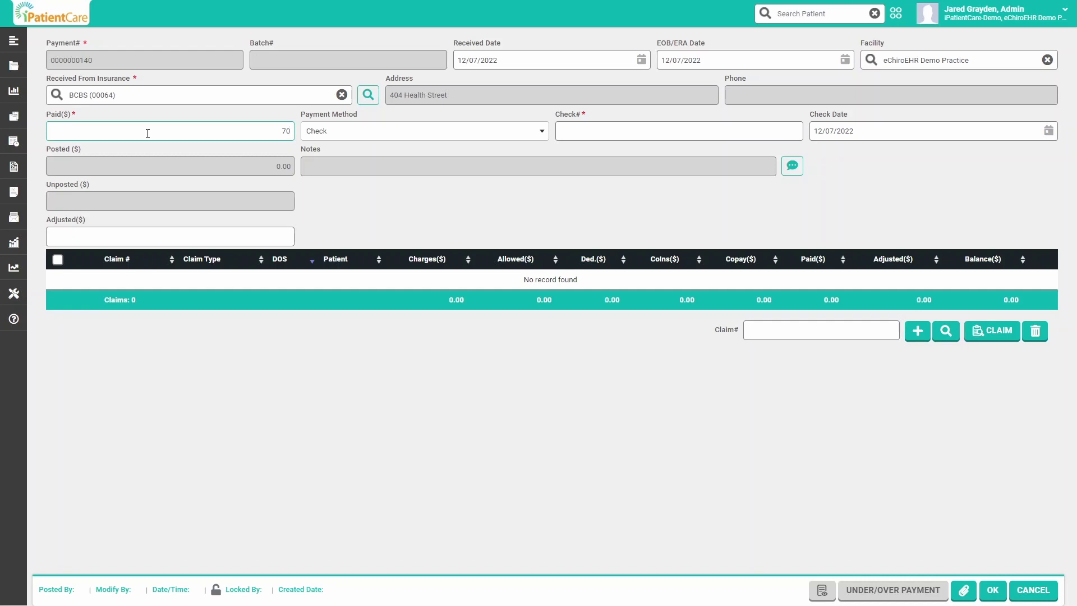
{"action": "left_click", "coordinate": [324, 194]}
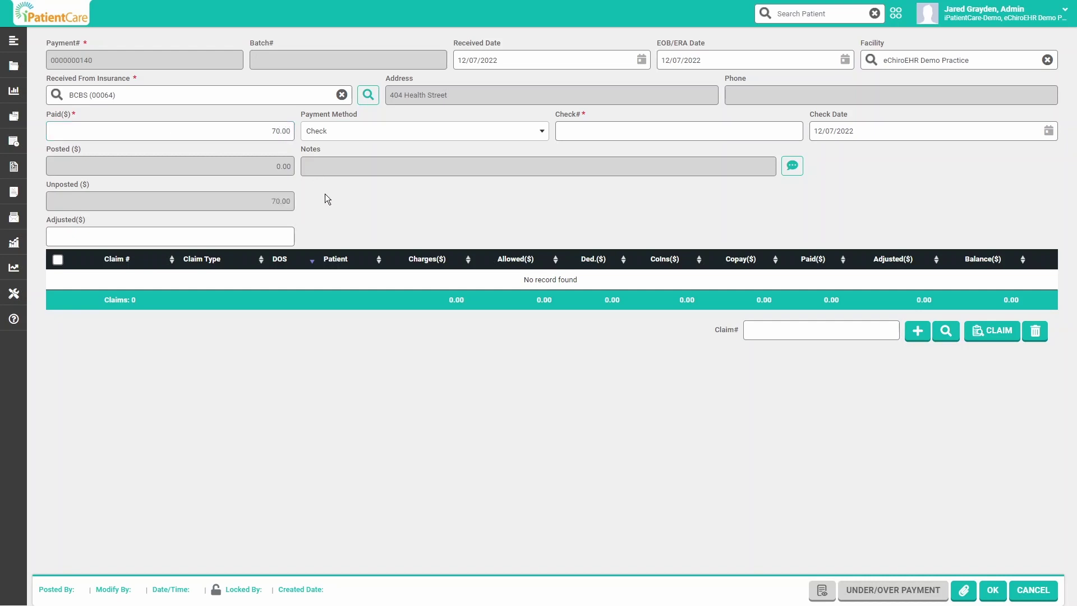
{"action": "type", "text": "1234"}
- Search the claims and add the patient's 12/07/2022 claim to the BCBS payment
{"action": "left_click", "coordinate": [987, 334]}
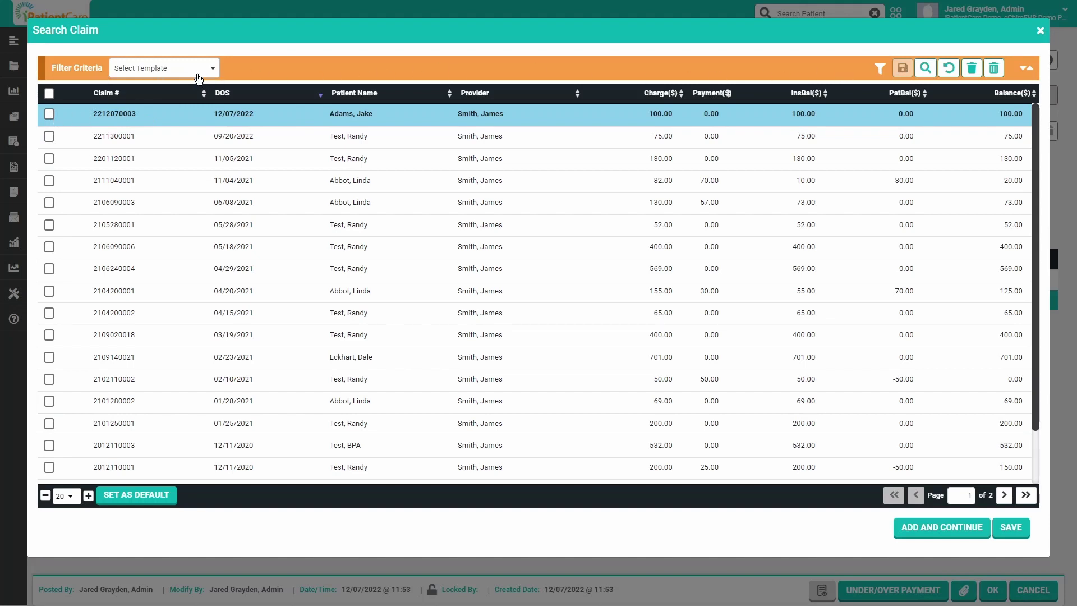
{"action": "left_click", "coordinate": [50, 114]}
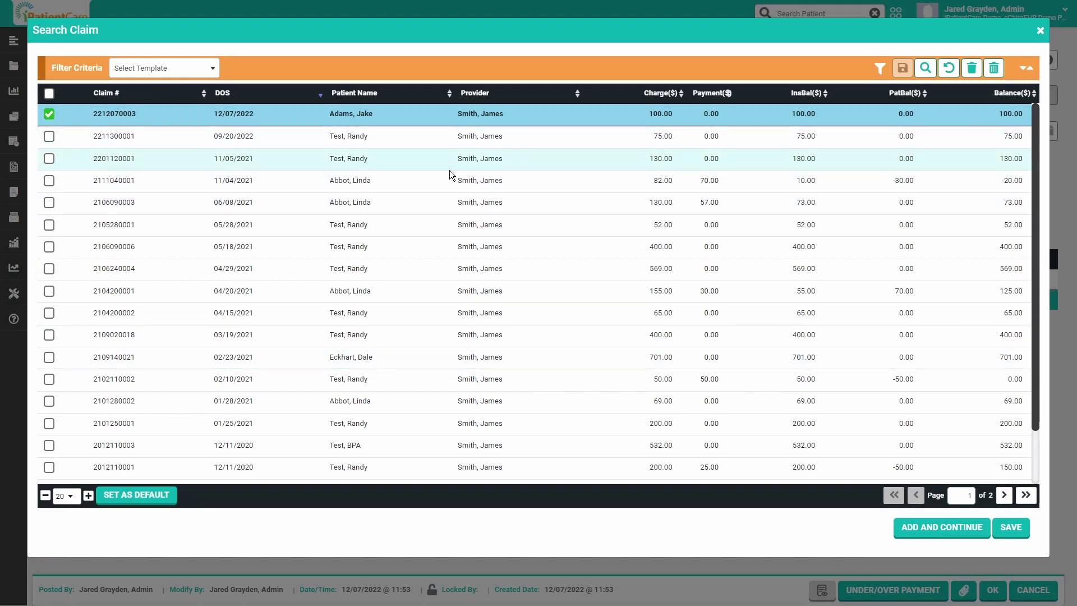
{"action": "left_click", "coordinate": [1011, 527]}
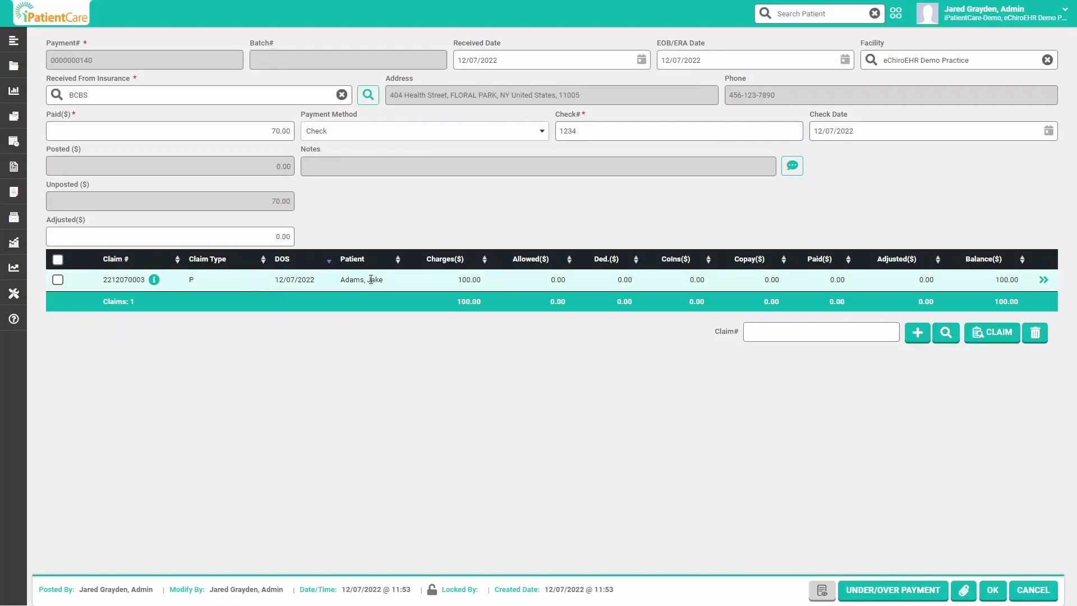
- Open service line posting for the added claim and set the paid amount of CPT code 98940 to 70
{"action": "left_click", "coordinate": [1044, 280]}
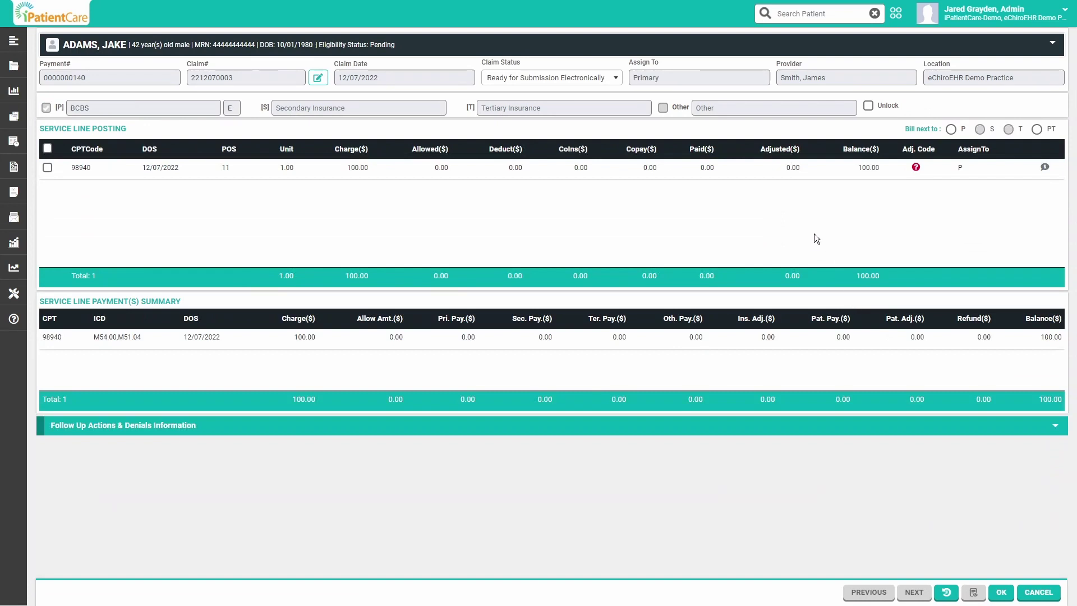
{"action": "left_click", "coordinate": [708, 168]}
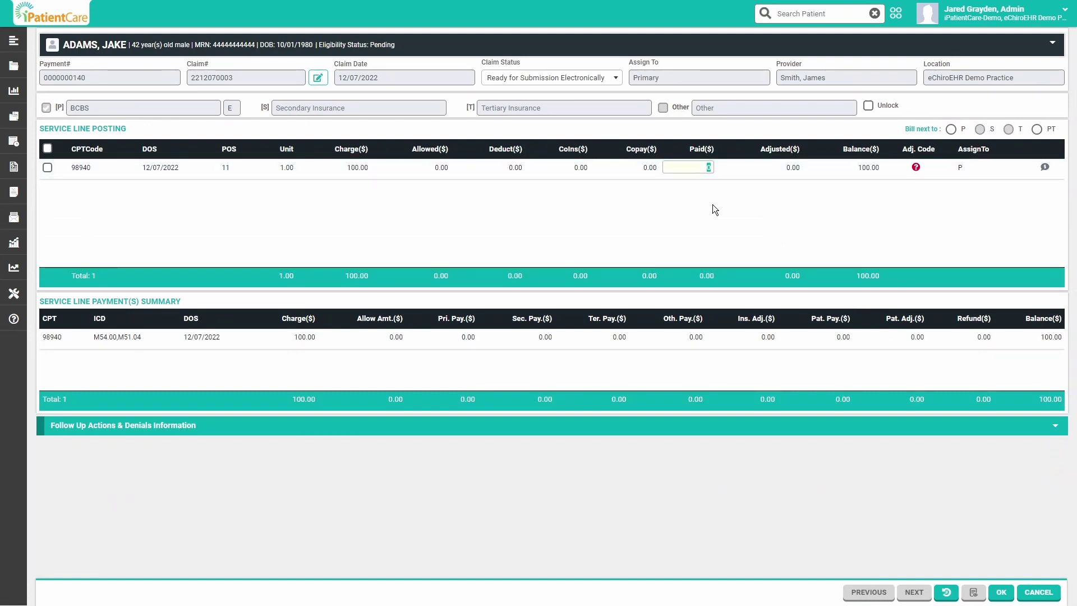
{"action": "type", "text": "70"}
{"action": "key", "text": "Return"}
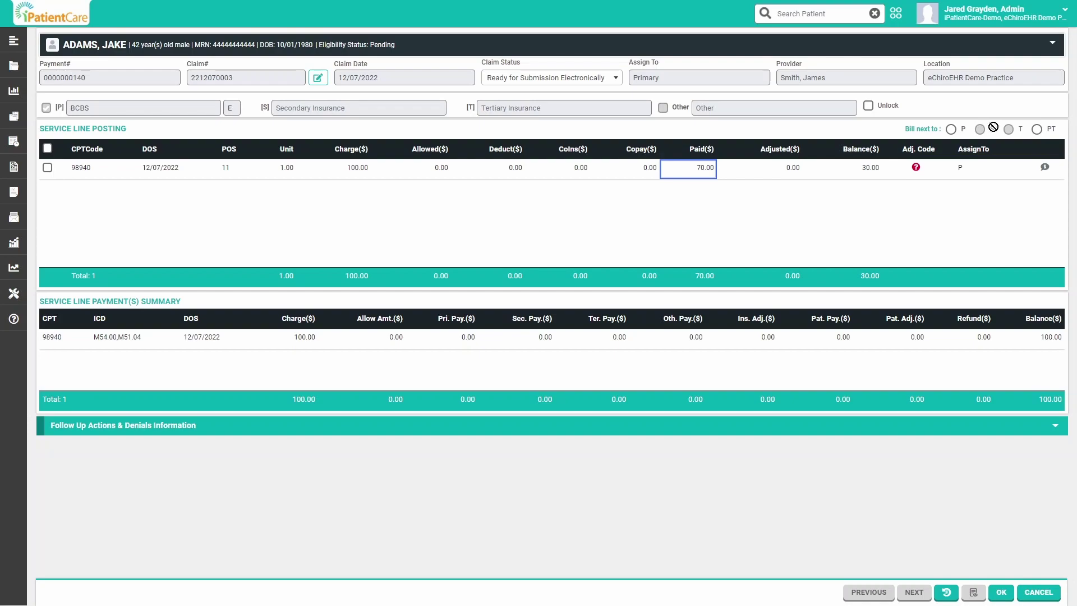
- Bill the claim next to the patient, confirm the assignment, and save the service line posting
{"action": "left_click", "coordinate": [1037, 129]}
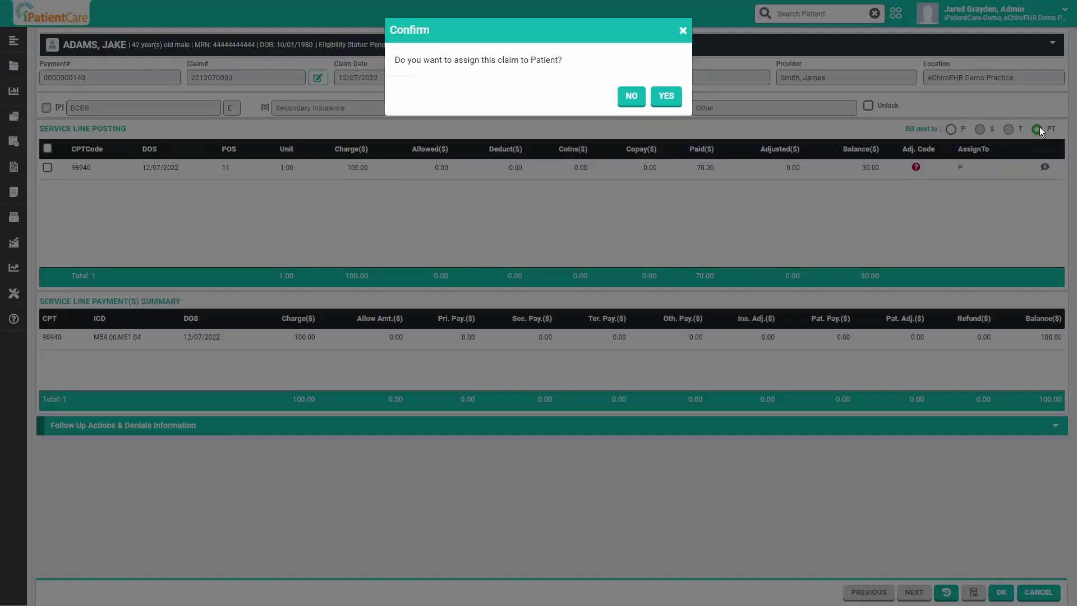
{"action": "left_click", "coordinate": [666, 96]}
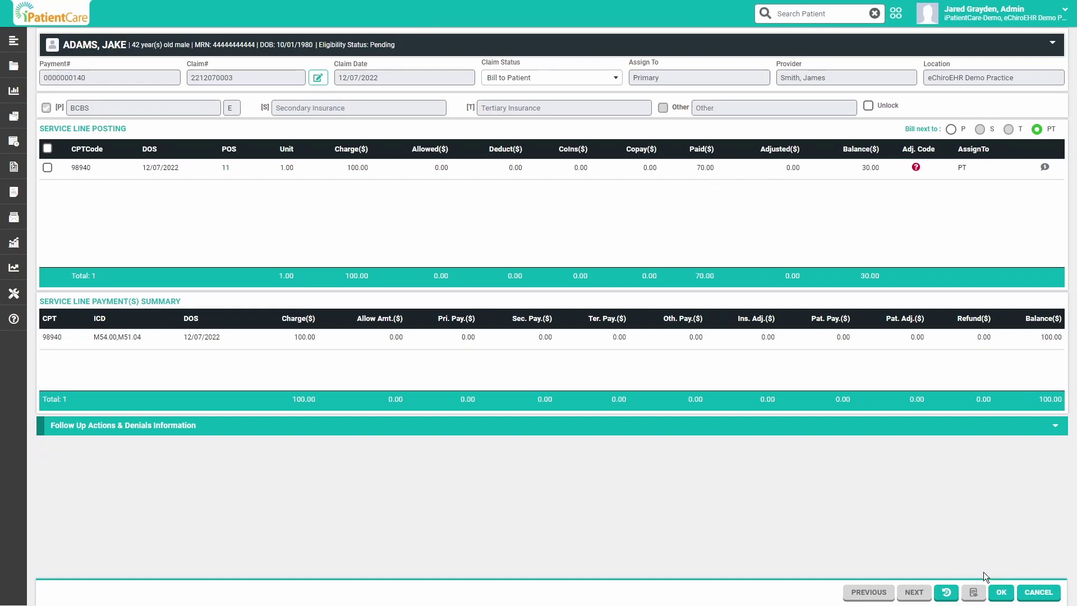
{"action": "left_click", "coordinate": [1001, 592]}
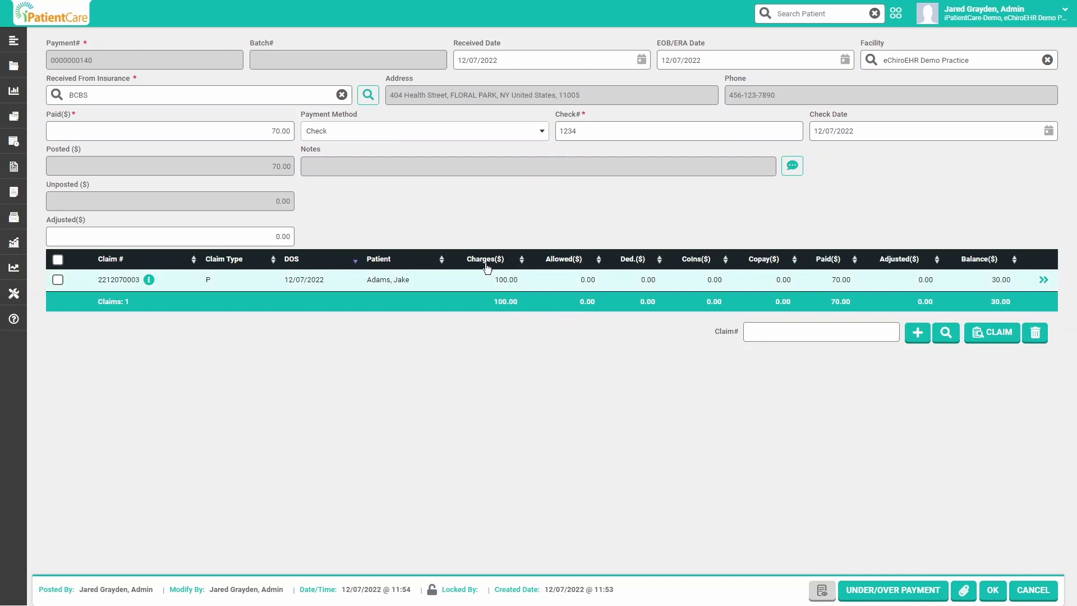
- Save the BCBS payment and examine its posted and unposted amounts in the Payment List
{"action": "double_click", "coordinate": [283, 130]}
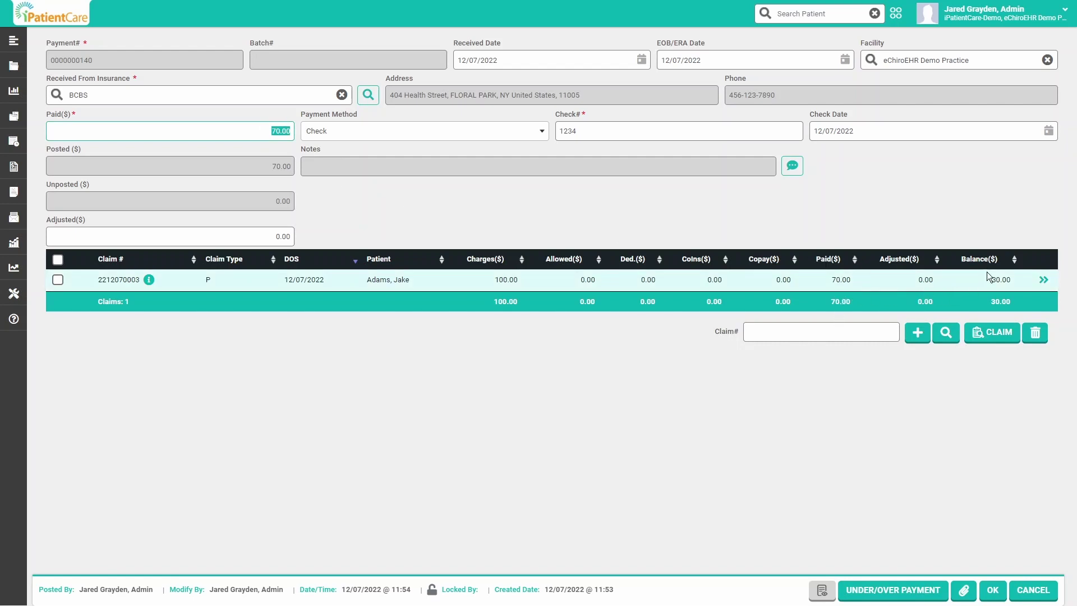
{"action": "left_click", "coordinate": [993, 590]}
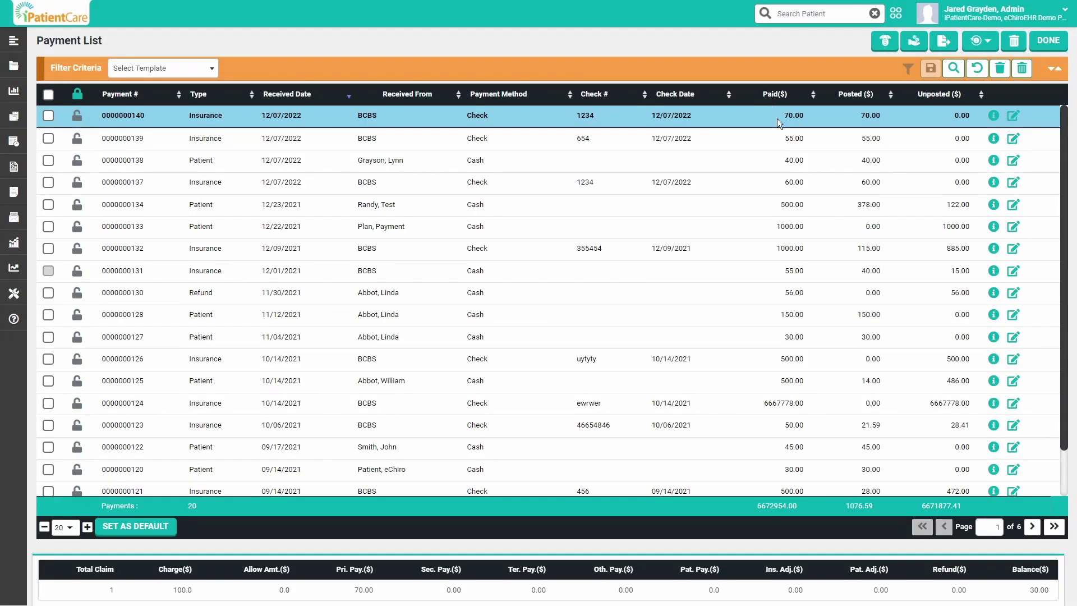
{"action": "double_click", "coordinate": [865, 117]}
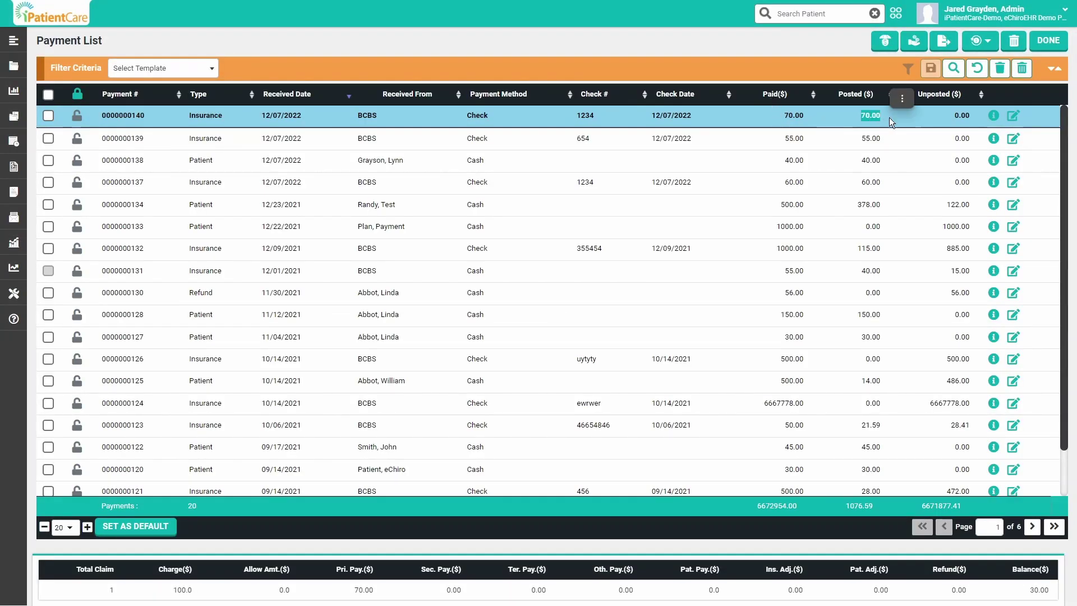
{"action": "left_click_drag", "start_coordinate": [950, 119], "coordinate": [970, 120]}
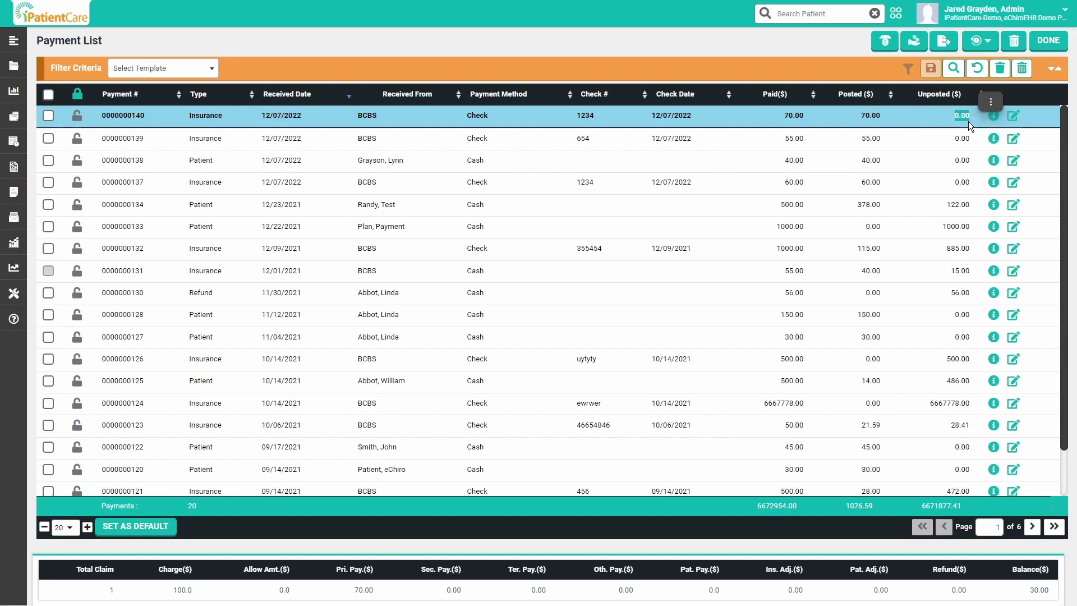
- Open the Patient Account List and examine the charge amount of the patient whose payment was posted
{"action": "mouse_move", "coordinate": [25, 133]}
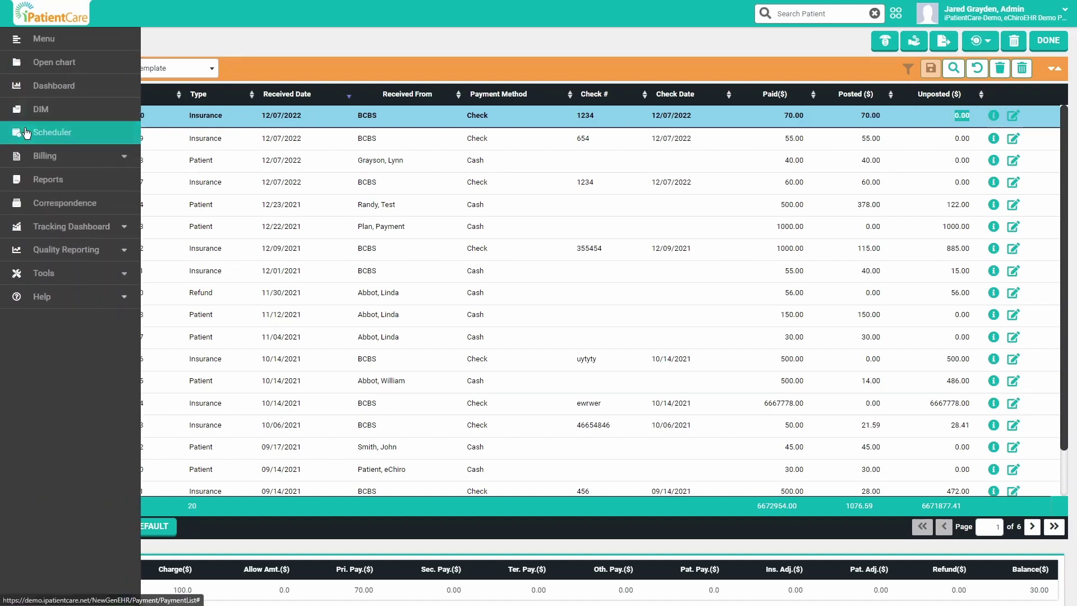
{"action": "left_click", "coordinate": [45, 156]}
{"action": "left_click", "coordinate": [59, 177]}
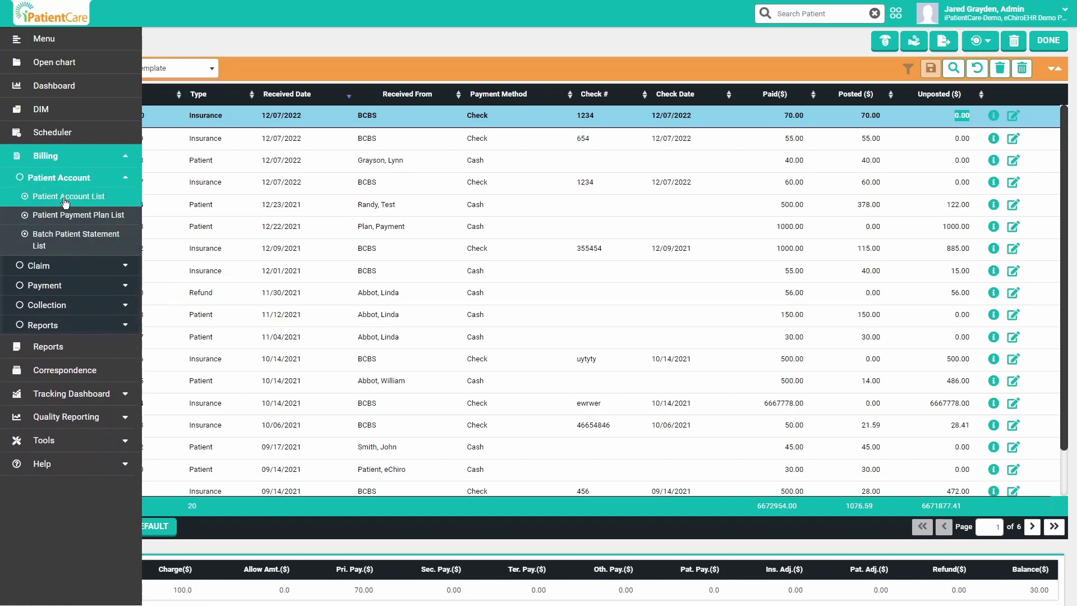
{"action": "left_click", "coordinate": [65, 201]}
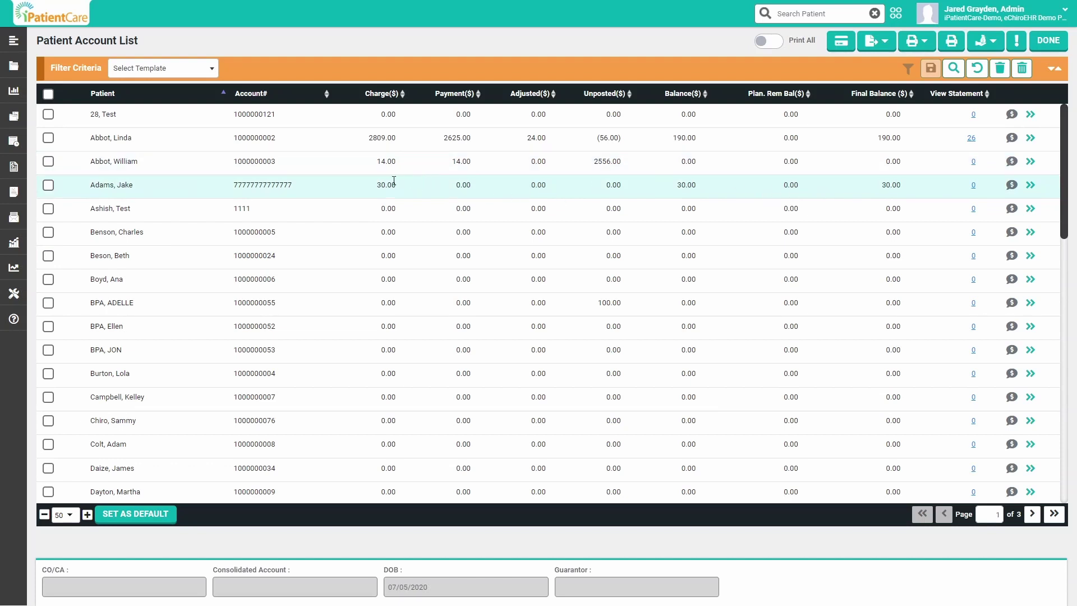
{"action": "left_click_drag", "start_coordinate": [377, 185], "coordinate": [419, 189]}
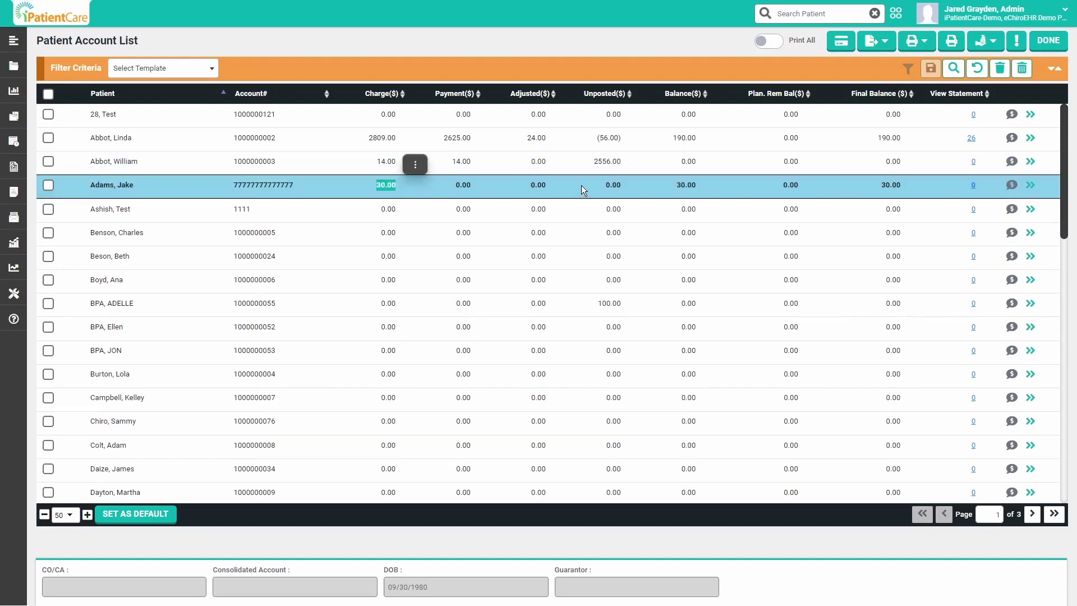
- Open the patient's claim details and examine the Patient/Guarantor balance and its 0-30 day aging amount
{"action": "left_click", "coordinate": [1031, 186]}
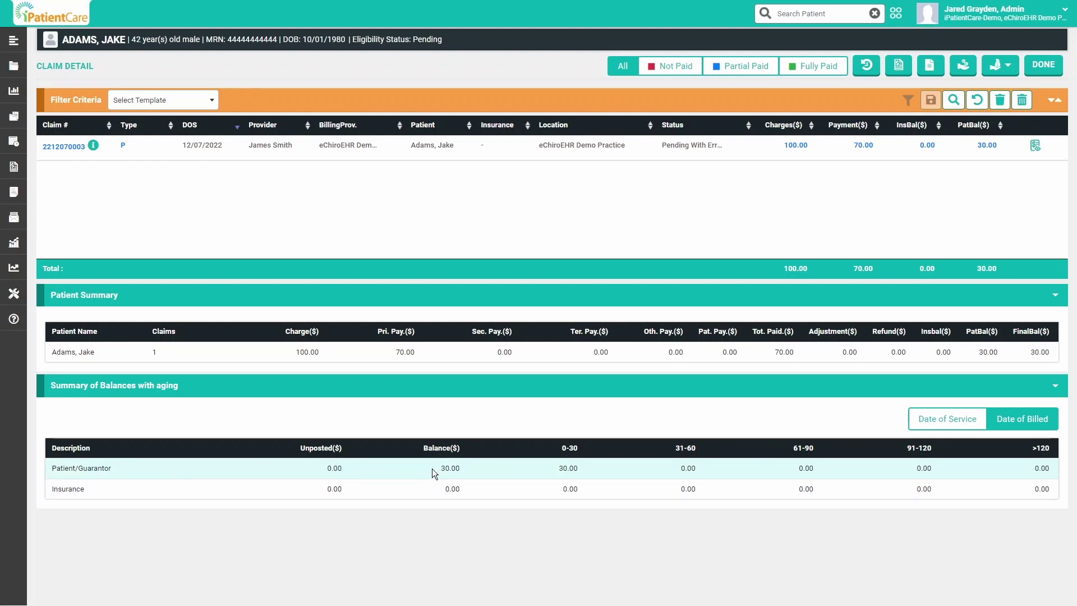
{"action": "left_click_drag", "start_coordinate": [435, 468], "coordinate": [461, 469]}
{"action": "left_click_drag", "start_coordinate": [541, 466], "coordinate": [580, 470]}
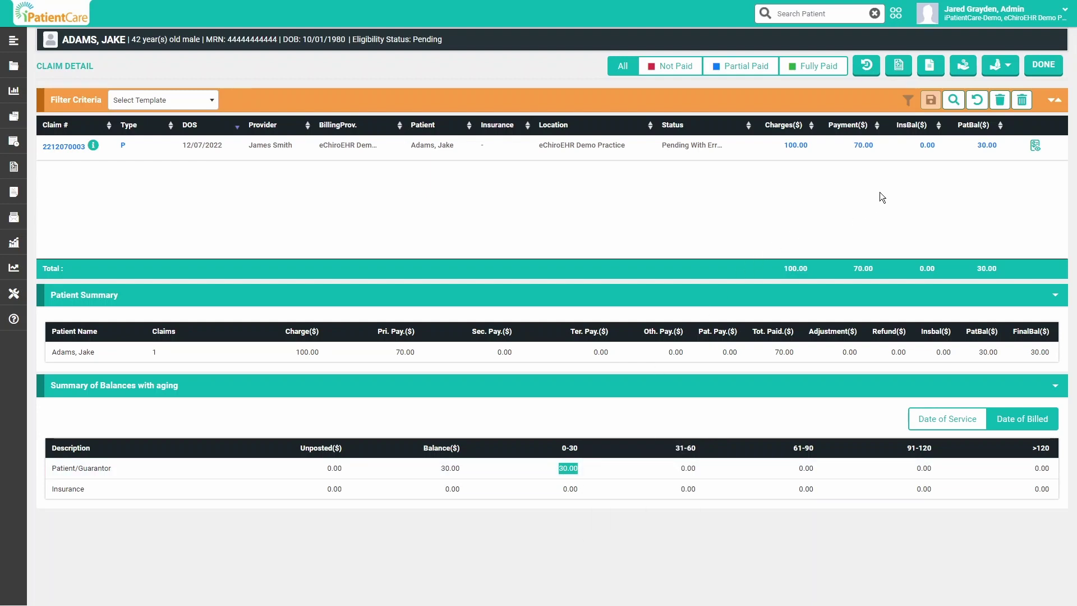
- Generate a patient statement for the account, review its contents and export options, and close the statement windows
{"action": "left_click", "coordinate": [926, 70]}
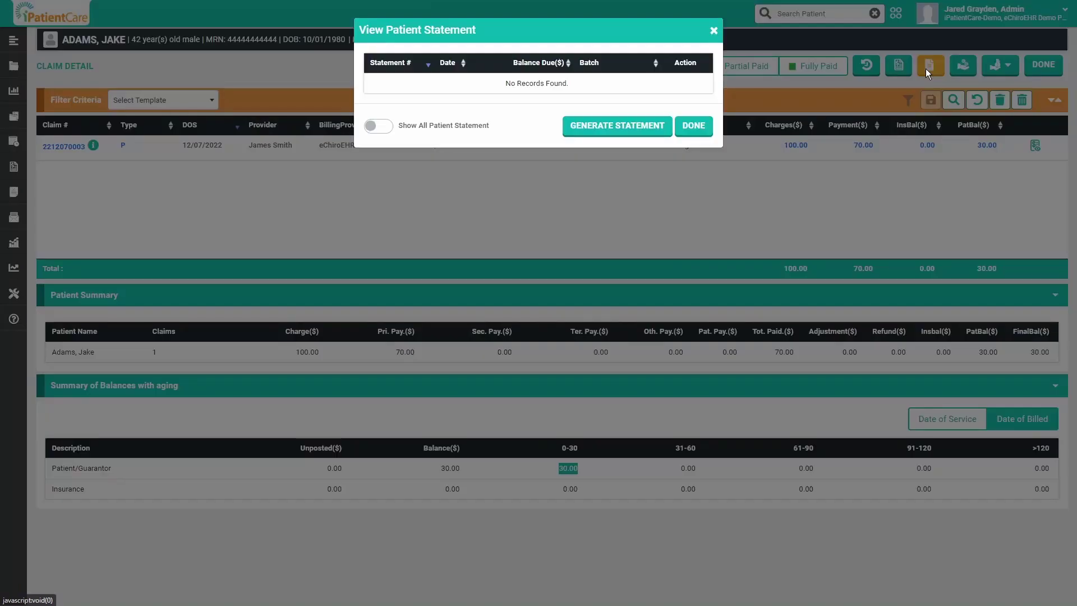
{"action": "left_click", "coordinate": [593, 127]}
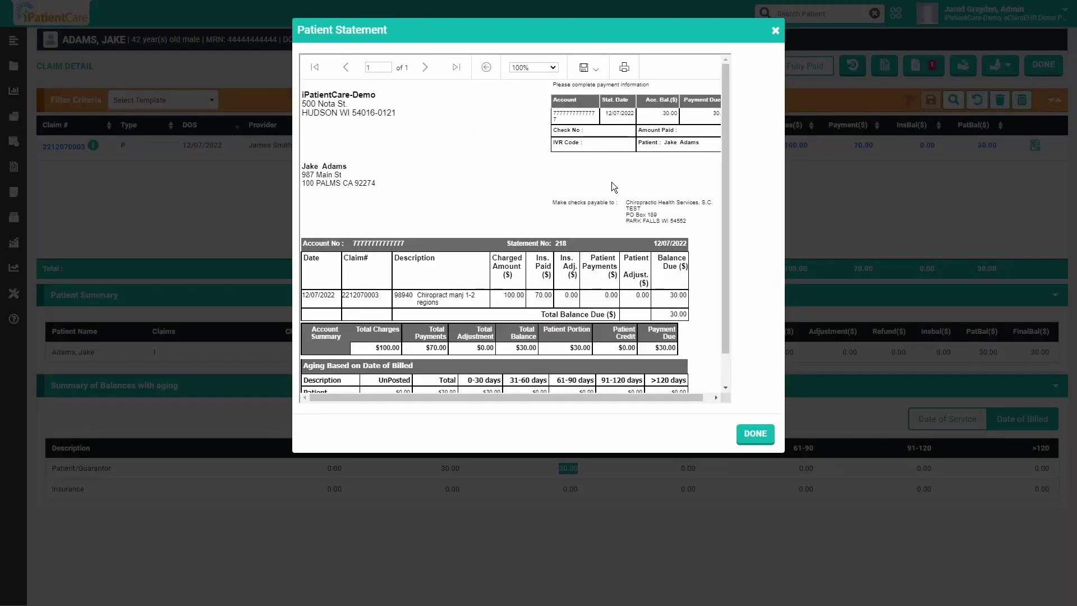
{"action": "scroll", "coordinate": [607, 174], "scroll_direction": "down", "scroll_amount": 1}
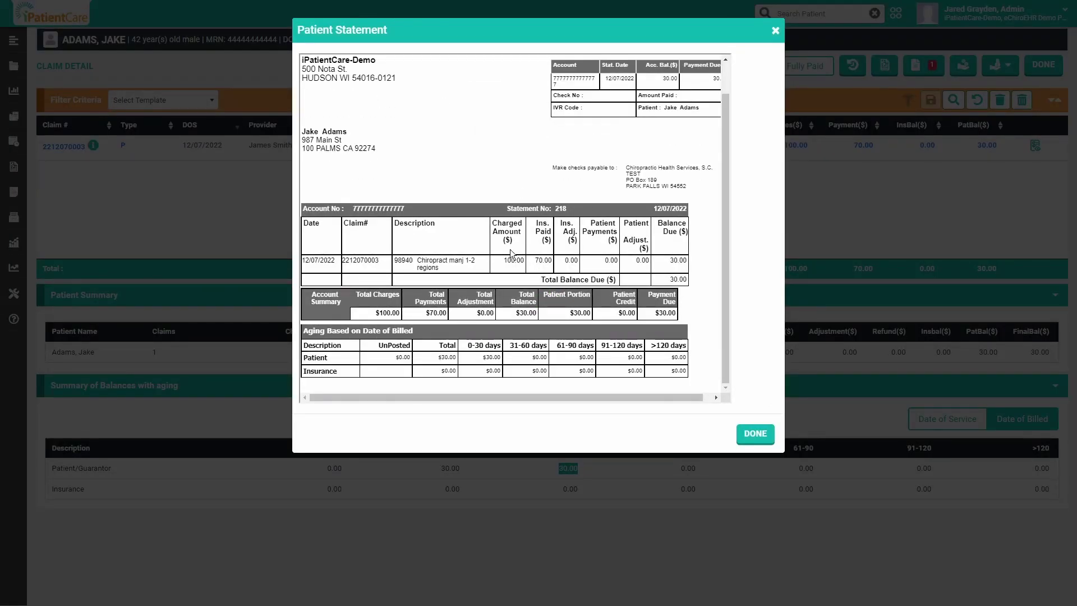
{"action": "scroll", "coordinate": [587, 140], "scroll_direction": "up", "scroll_amount": 1}
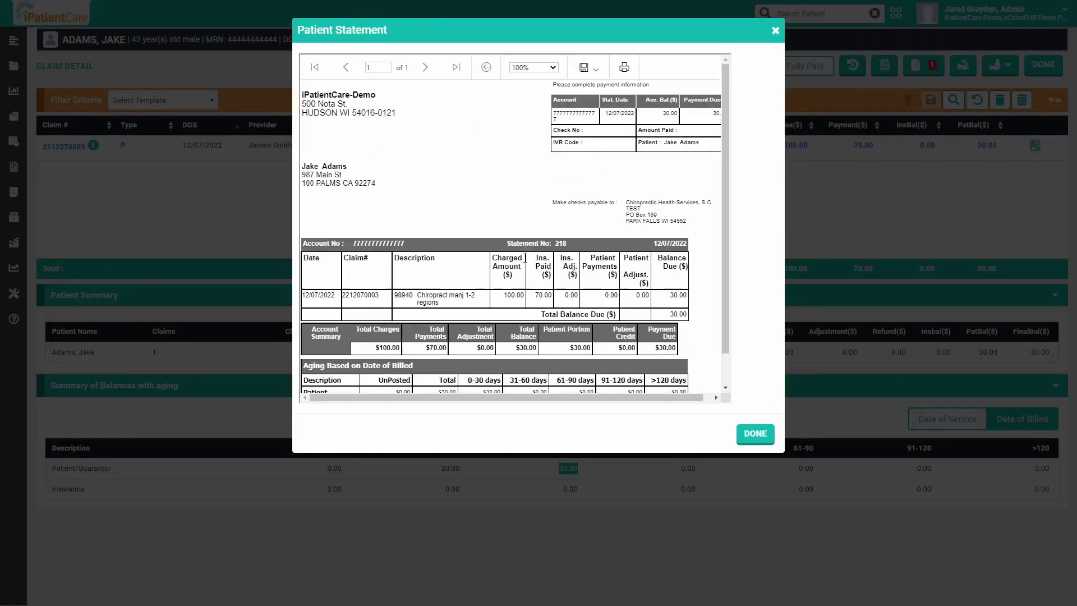
{"action": "left_click", "coordinate": [591, 75]}
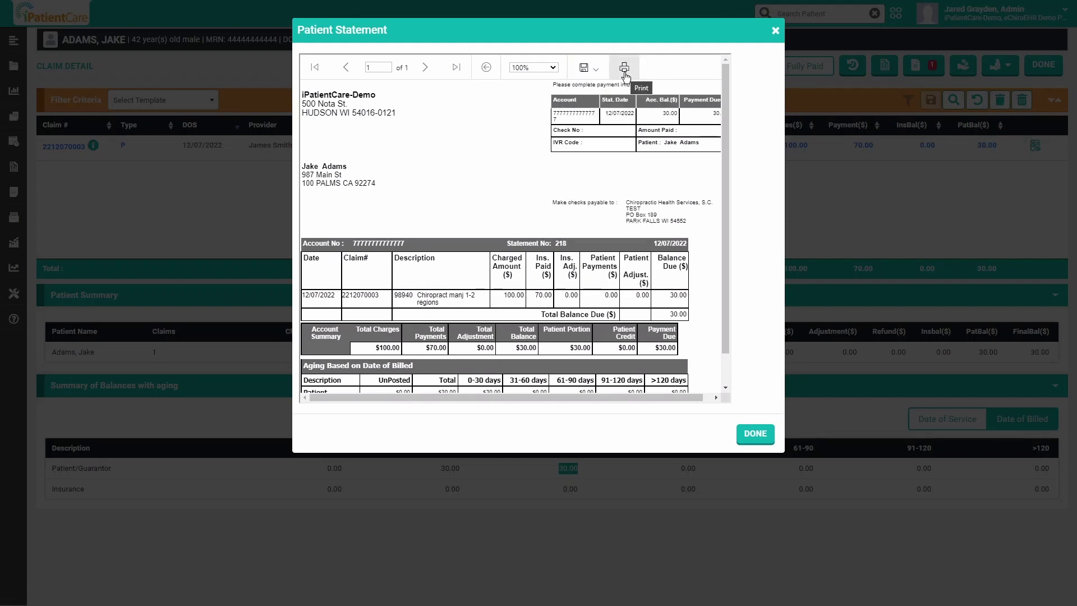
{"action": "left_click", "coordinate": [749, 442]}
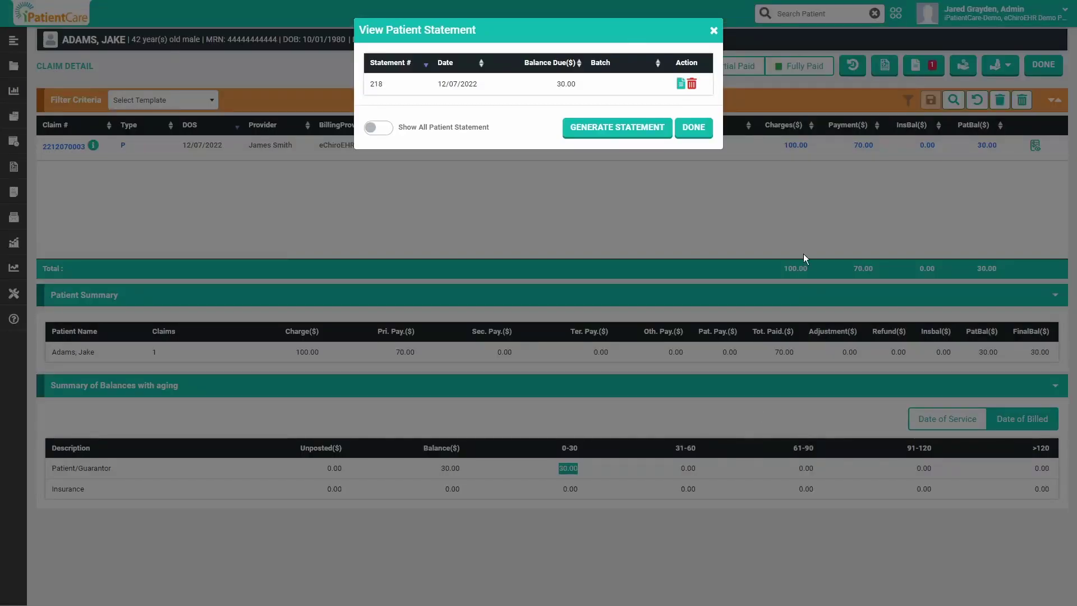
{"action": "left_click", "coordinate": [701, 134]}
- Return to the Patient Account List and examine the statement printing options and the Print All setting
{"action": "left_click", "coordinate": [1044, 64]}
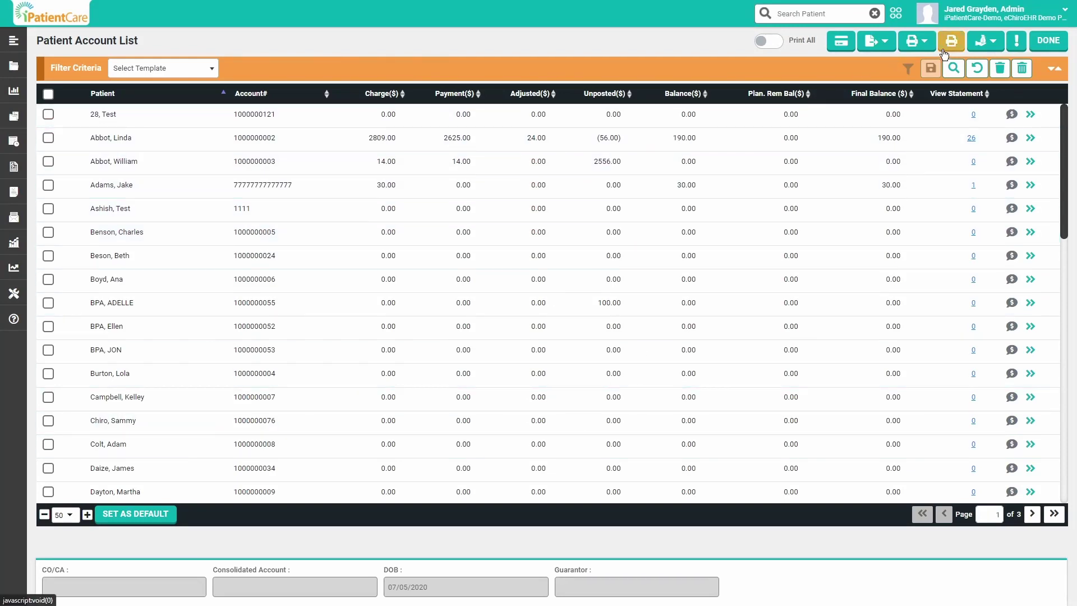
{"action": "left_click", "coordinate": [923, 46]}
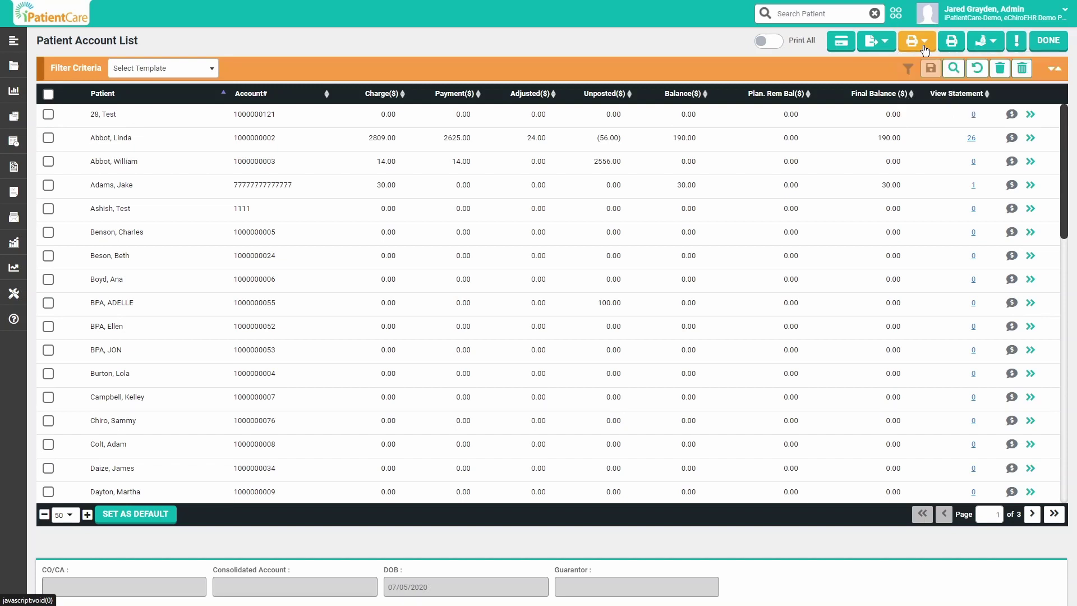
{"action": "left_click", "coordinate": [758, 44]}
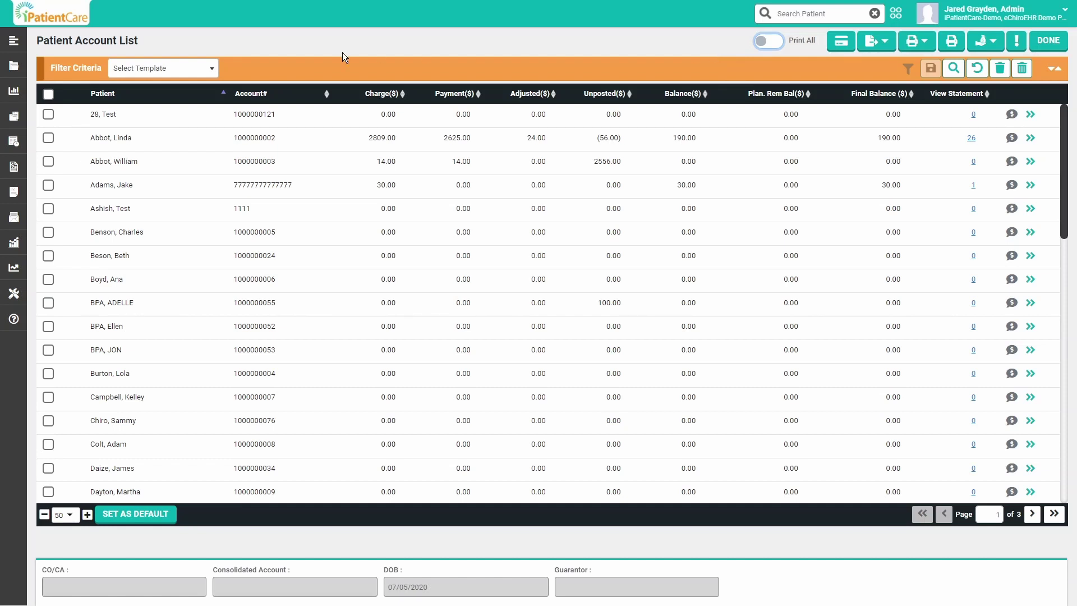
- Create a new patient payment from the Payment List and choose the billed patient as the payer
{"action": "left_click", "coordinate": [54, 159]}
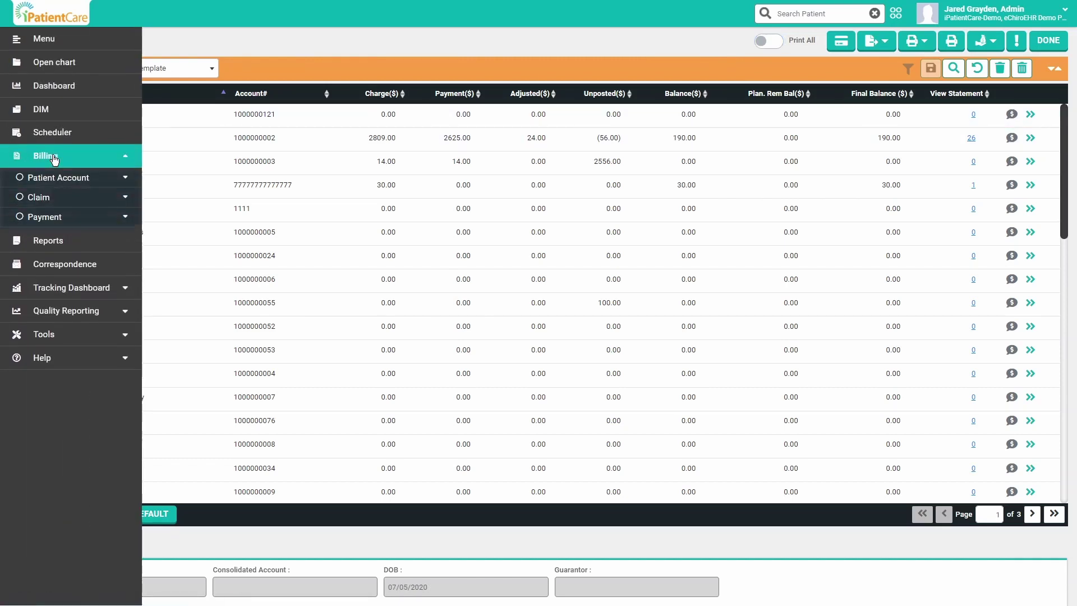
{"action": "left_click", "coordinate": [61, 221]}
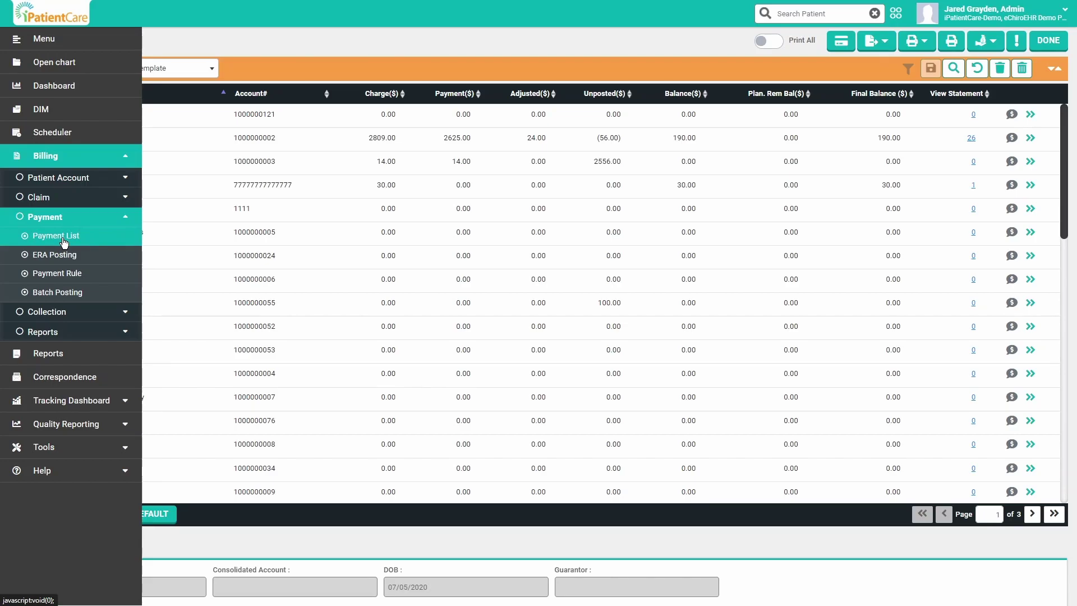
{"action": "left_click", "coordinate": [63, 241]}
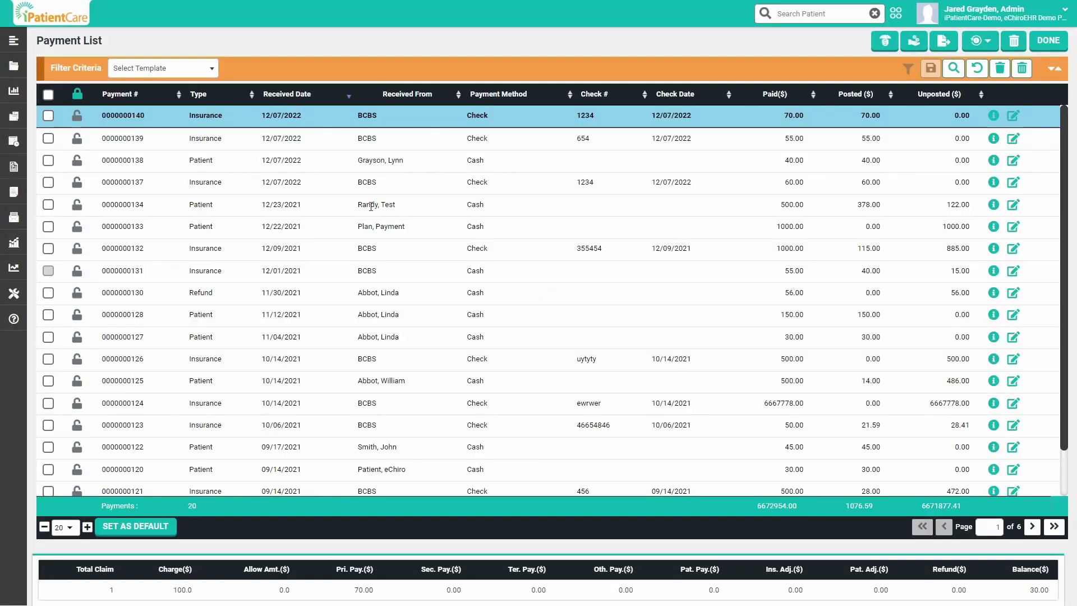
{"action": "left_click", "coordinate": [915, 43]}
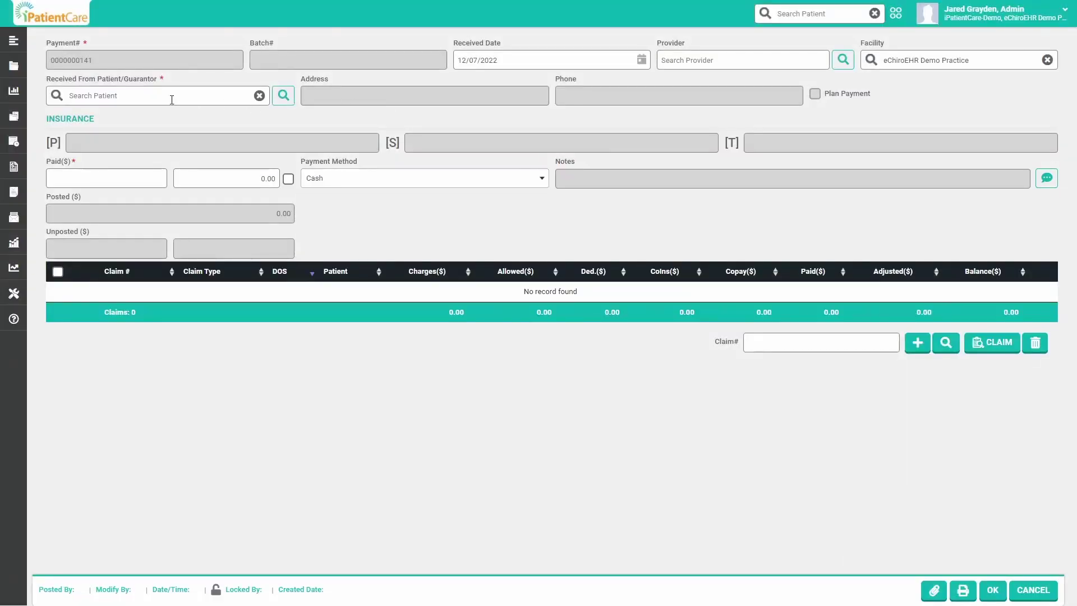
{"action": "left_click", "coordinate": [172, 100]}
{"action": "type", "text": "ada"}
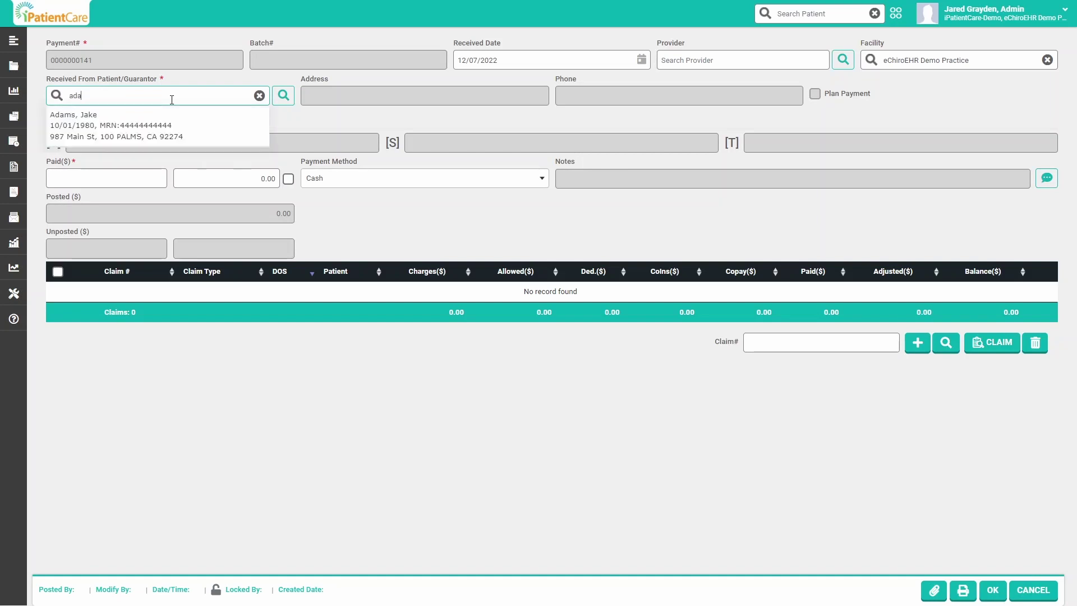
{"action": "left_click", "coordinate": [157, 117]}
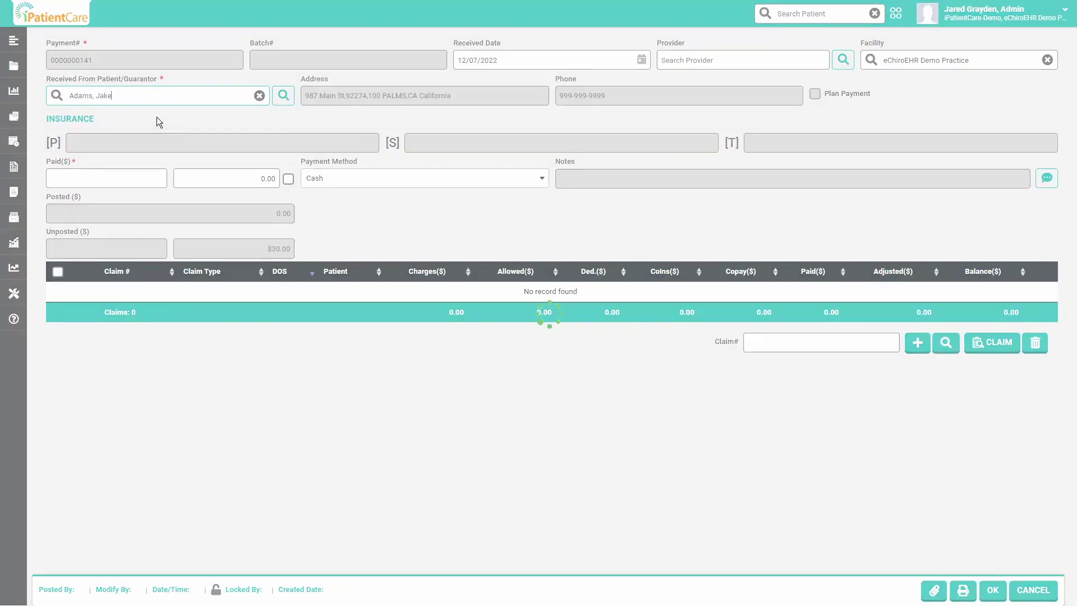
- Set the payment's paid amount to 30.00 and add the patient's 12/07/2022 claim to it
{"action": "left_click", "coordinate": [136, 175]}
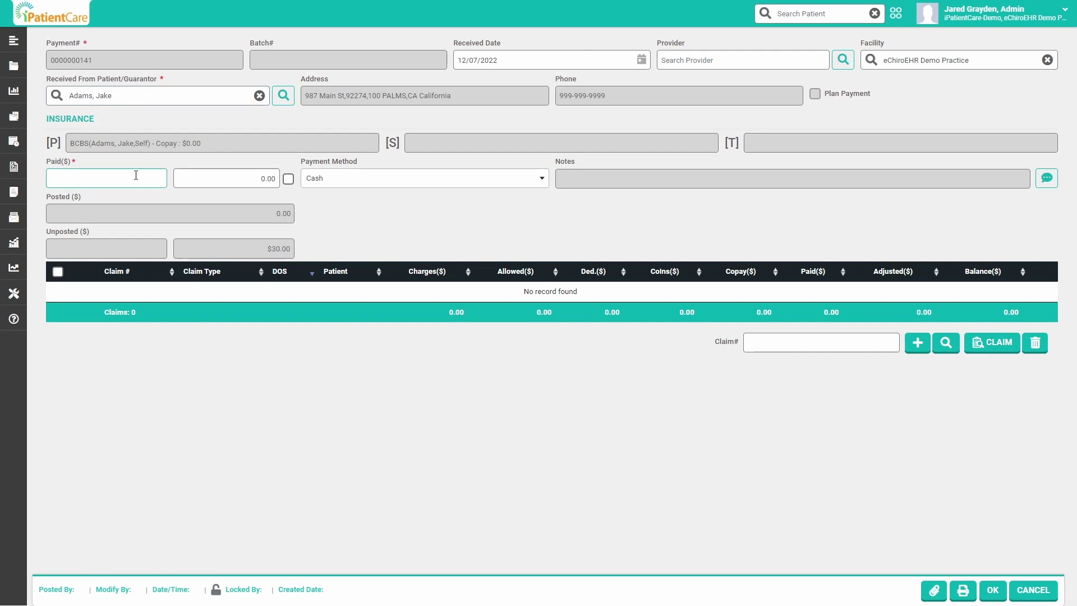
{"action": "type", "text": "30"}
{"action": "left_click", "coordinate": [175, 178]}
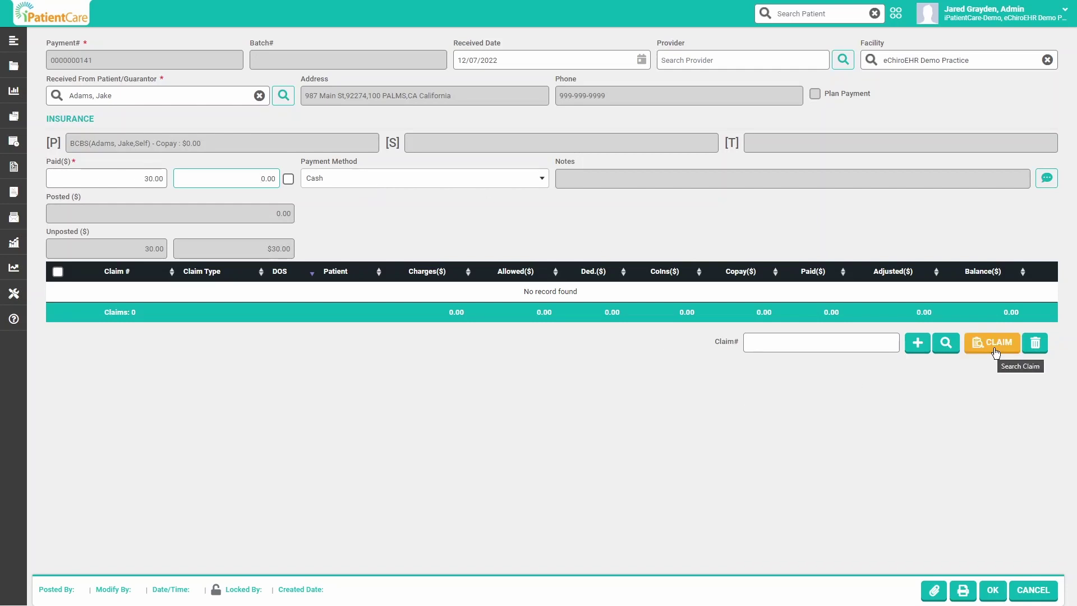
{"action": "left_click", "coordinate": [996, 351]}
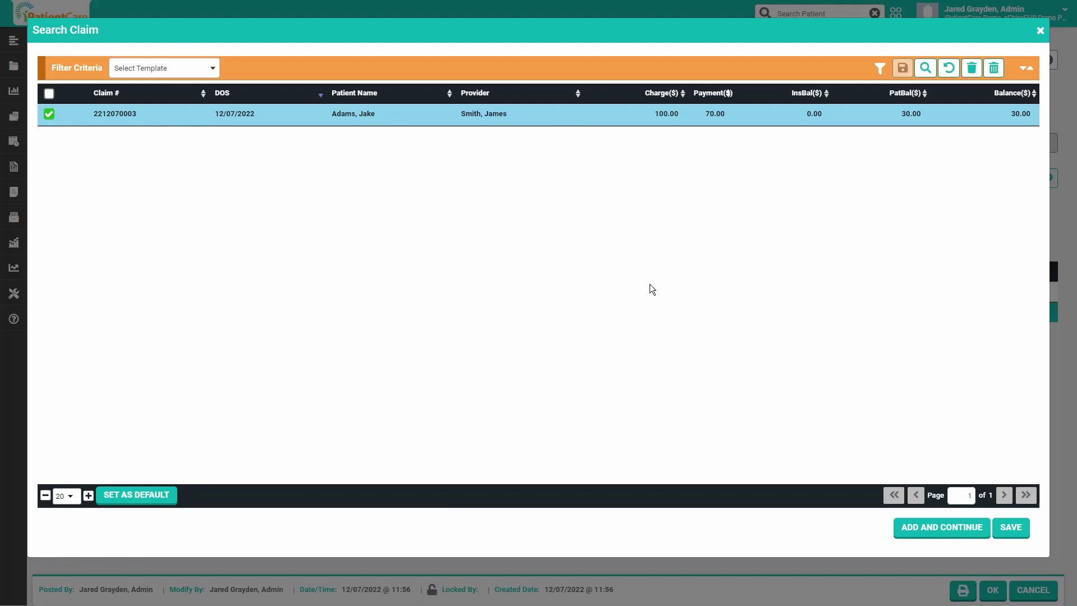
{"action": "left_click", "coordinate": [1013, 528]}
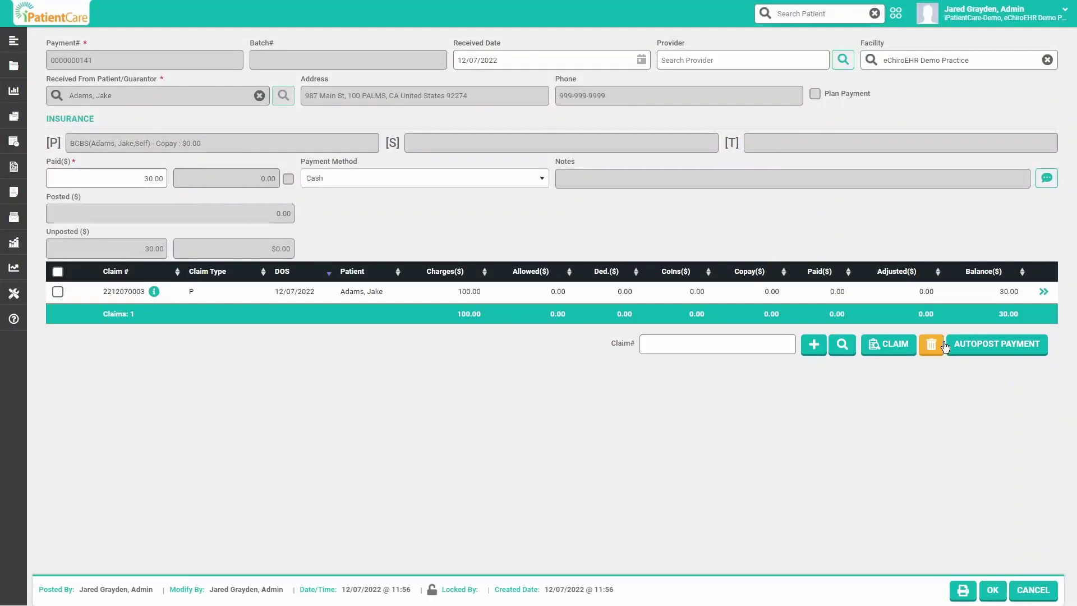
- Post 30.00 as paid on the claim's 98940 service line and save the patient payment
{"action": "left_click", "coordinate": [1045, 292]}
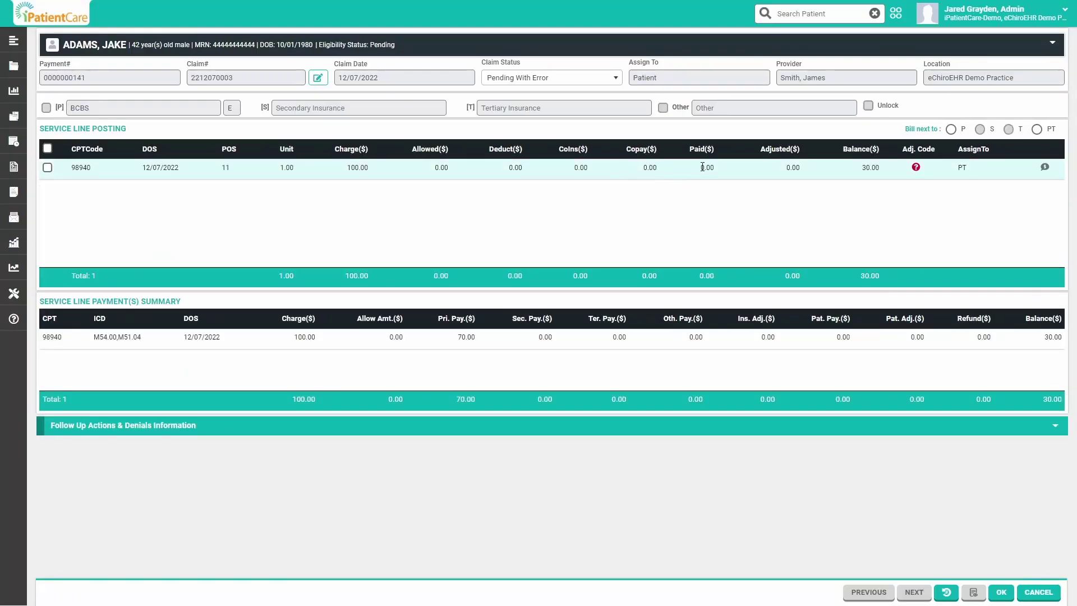
{"action": "left_click", "coordinate": [704, 167]}
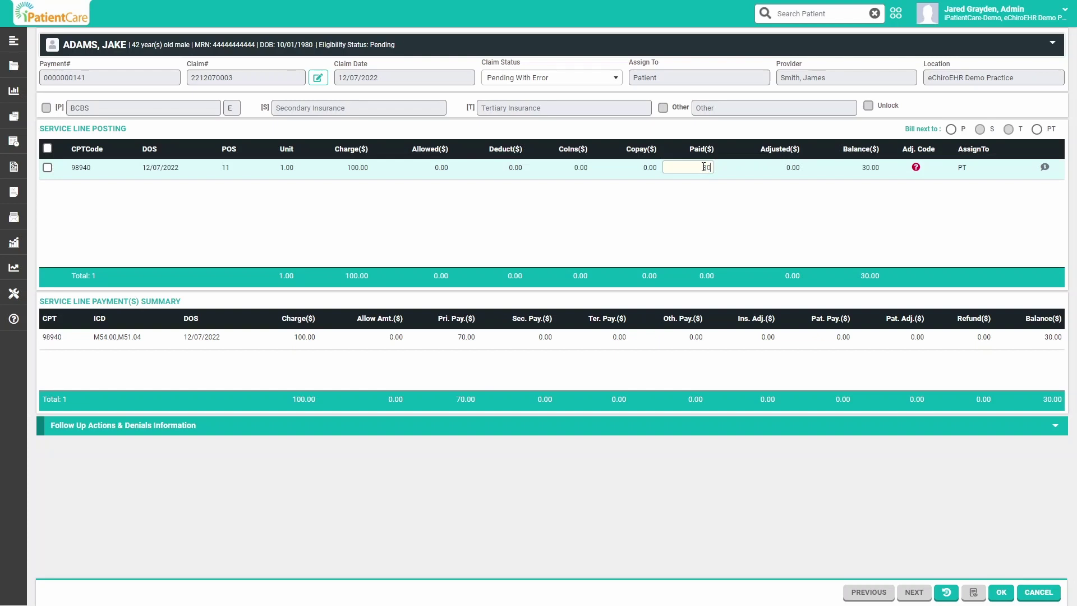
{"action": "left_click", "coordinate": [716, 206]}
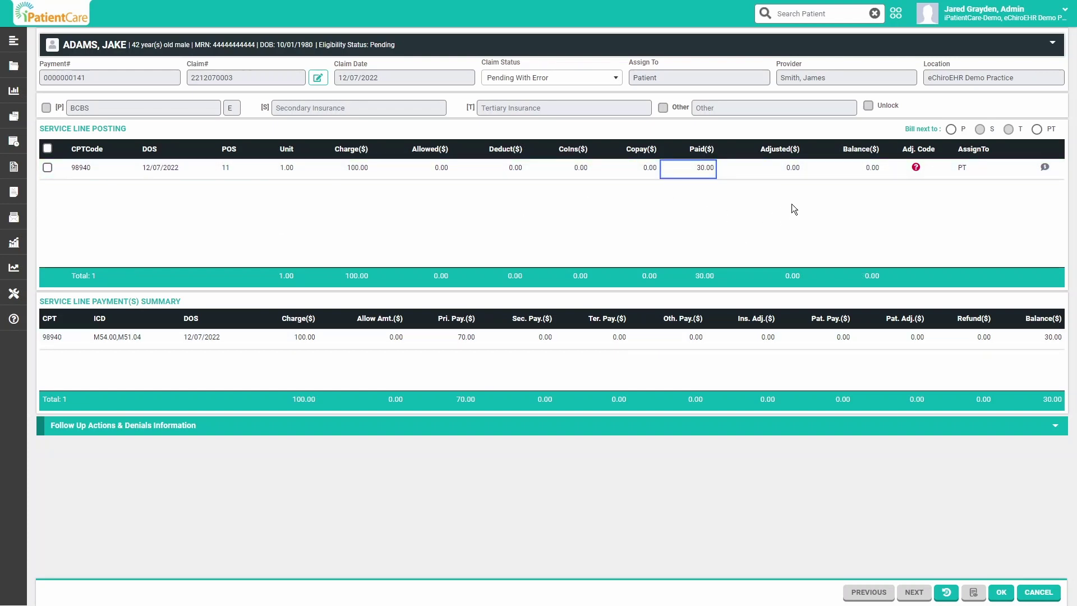
{"action": "left_click", "coordinate": [999, 590]}
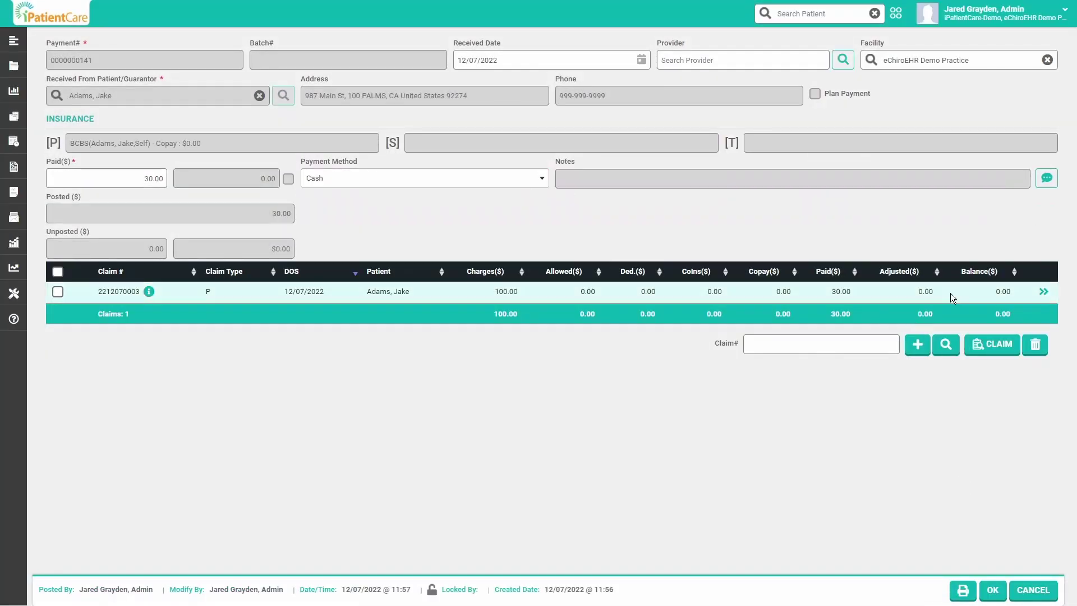
{"action": "left_click", "coordinate": [1002, 591]}
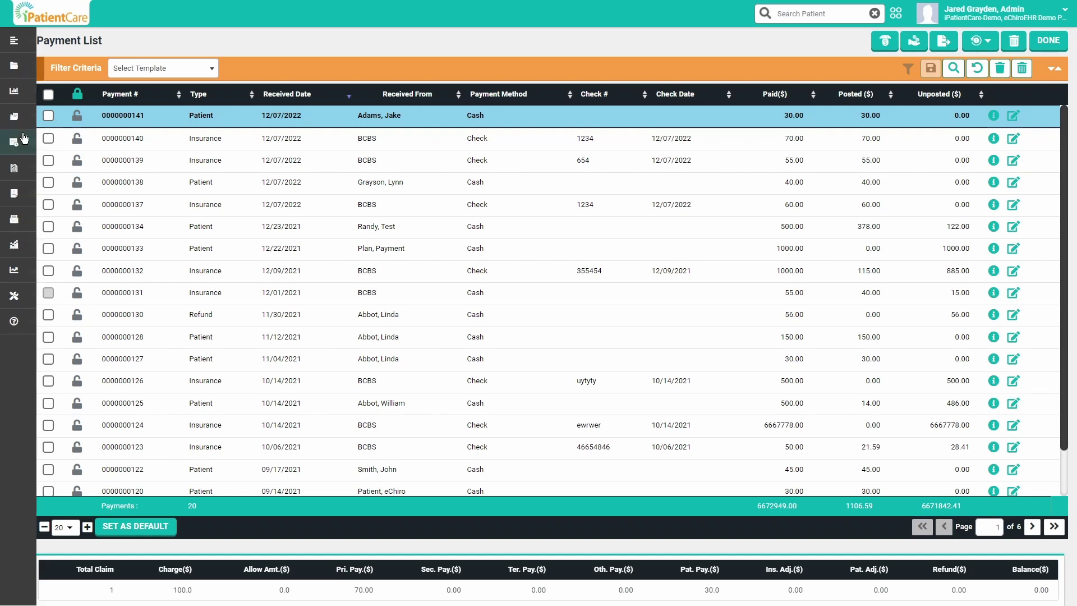
- Open the Patient Account List and examine the paying patient's charge, payment and final balance amounts
{"action": "mouse_move", "coordinate": [23, 137]}
{"action": "left_click", "coordinate": [60, 160]}
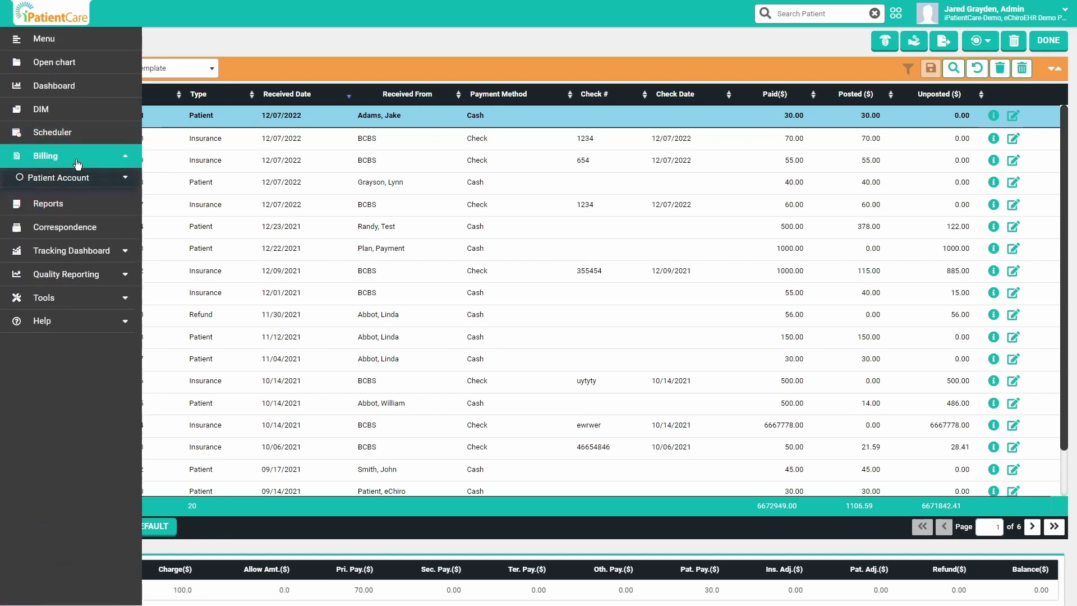
{"action": "left_click", "coordinate": [76, 178]}
{"action": "left_click", "coordinate": [77, 196]}
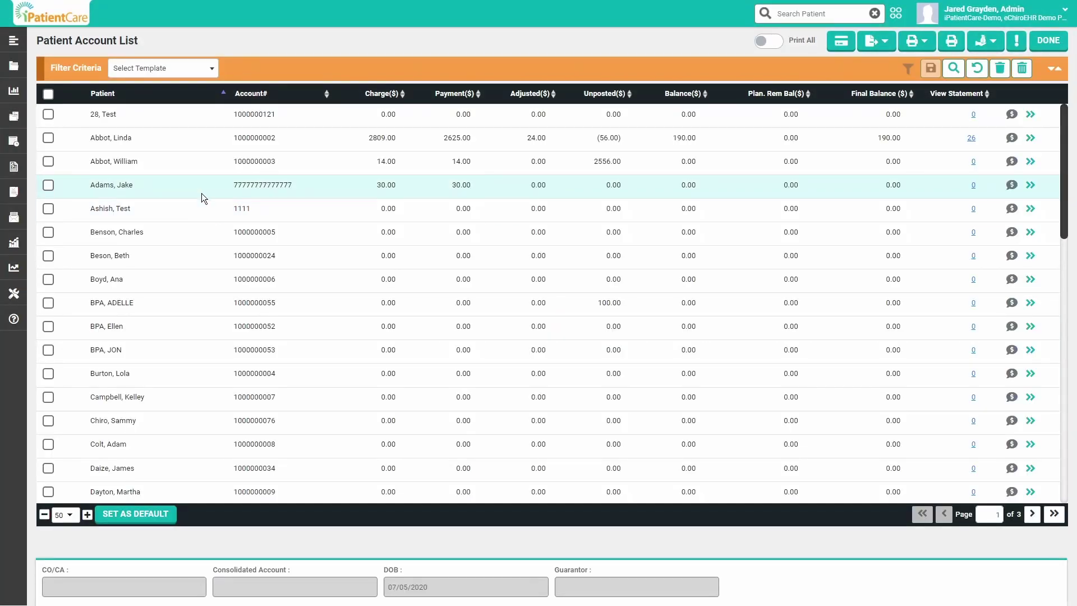
{"action": "left_click_drag", "start_coordinate": [379, 188], "coordinate": [470, 186]}
{"action": "left_click", "coordinate": [470, 187]}
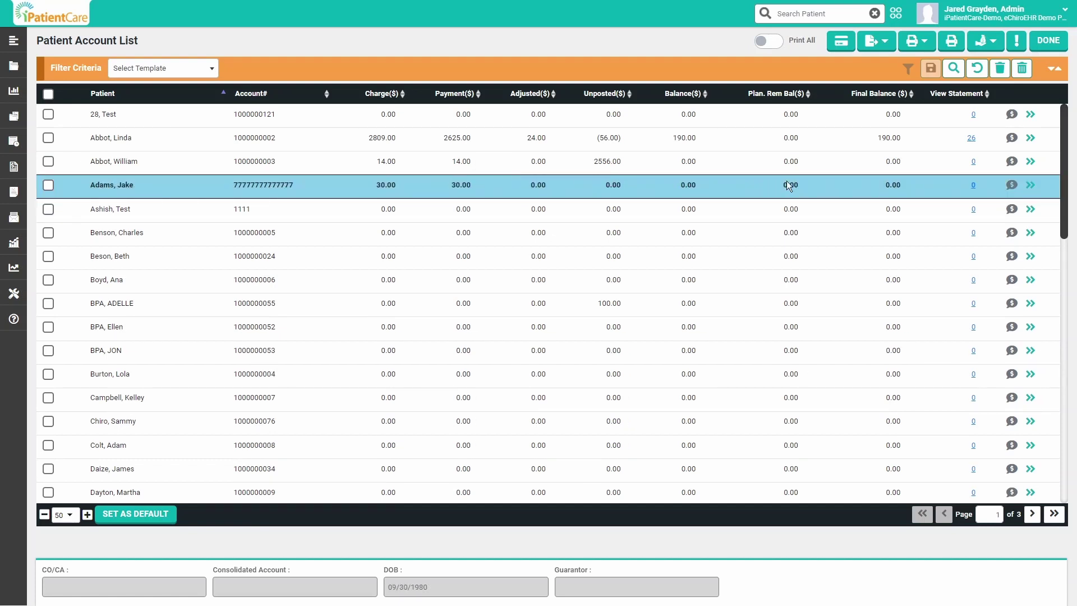
{"action": "left_click_drag", "start_coordinate": [884, 185], "coordinate": [909, 182]}
- Open the patient's claim details and examine the claim's charges, payments, insurance balance and patient balance
{"action": "left_click", "coordinate": [1031, 186]}
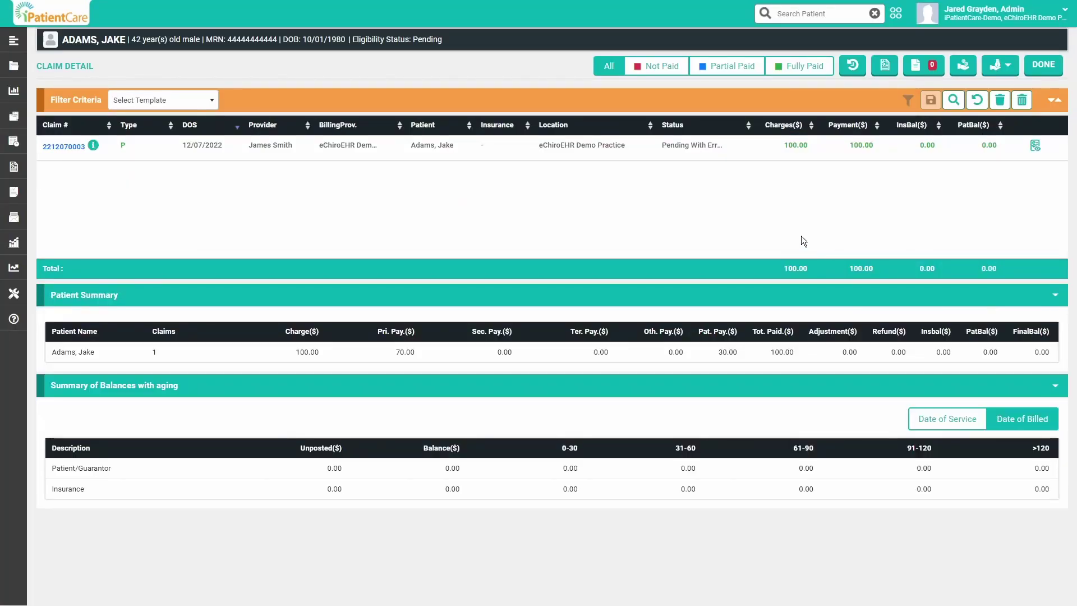
{"action": "left_click_drag", "start_coordinate": [781, 146], "coordinate": [836, 147]}
{"action": "left_click_drag", "start_coordinate": [923, 145], "coordinate": [961, 145]}
{"action": "left_click", "coordinate": [961, 145]}
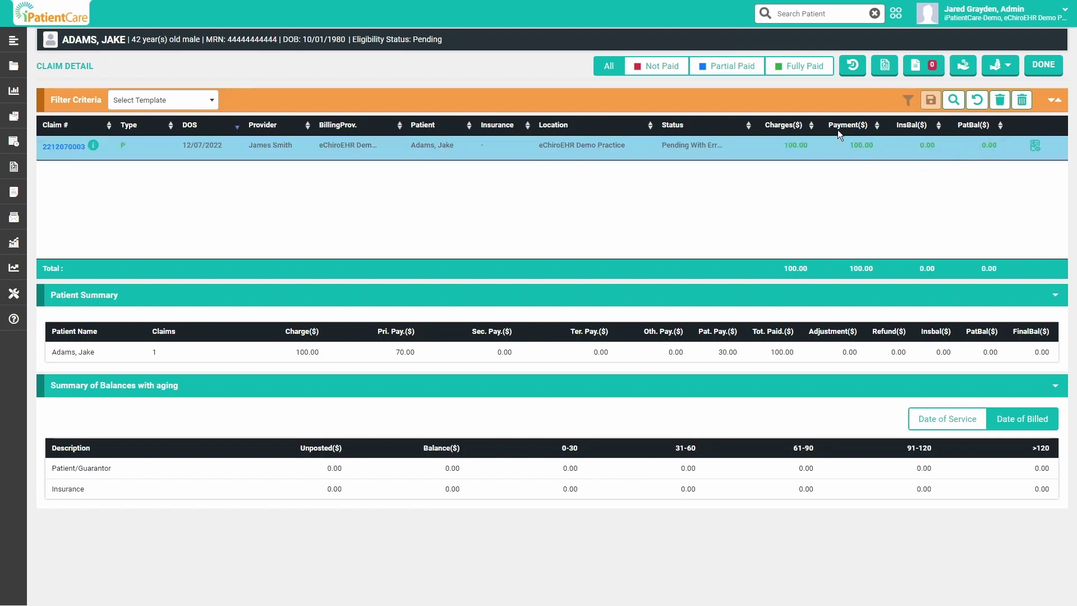